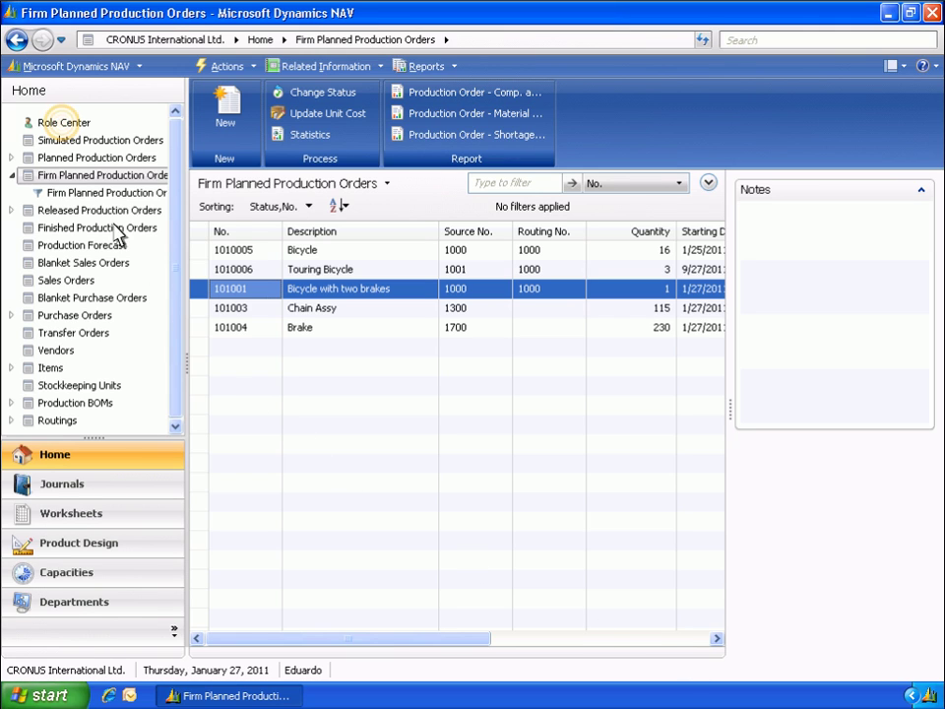
Go to the Role Center and set the work date to 1/28/2011.
left_click(63, 123)
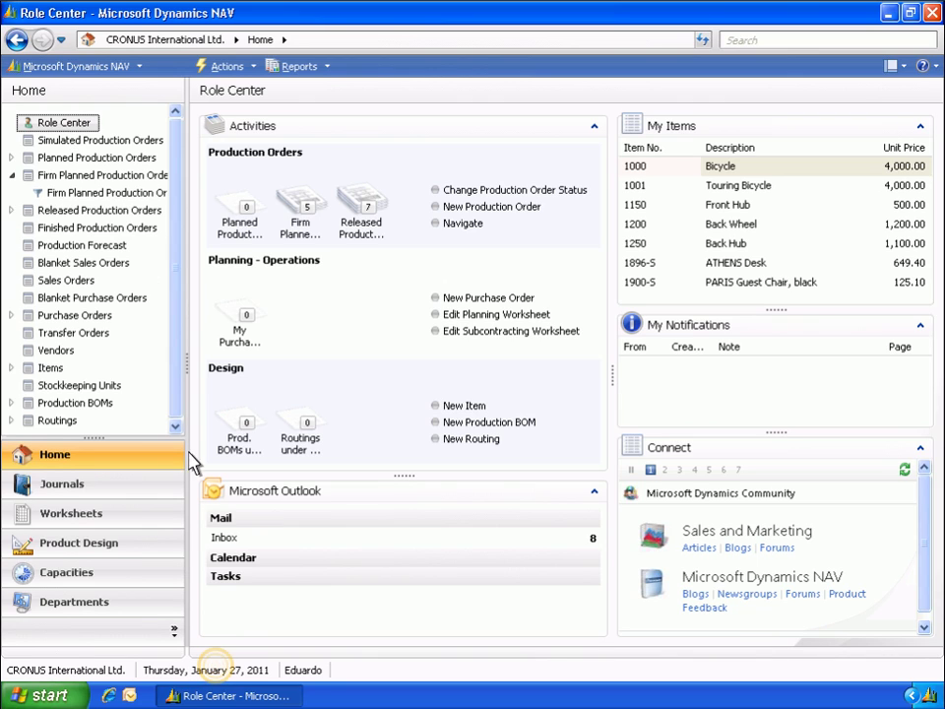
double_click(216, 670)
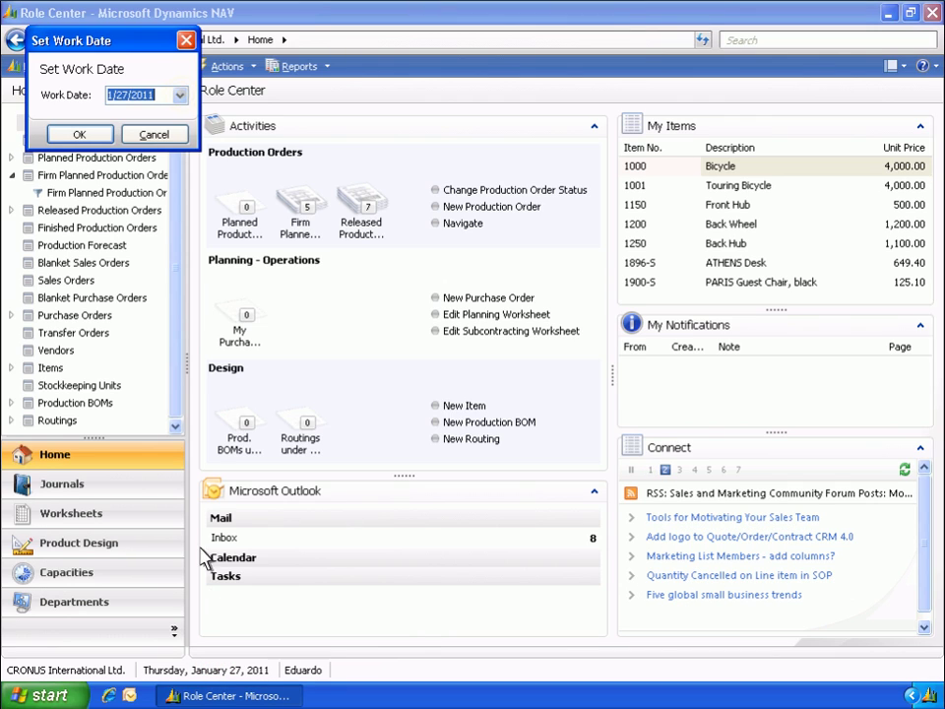
left_click(181, 95)
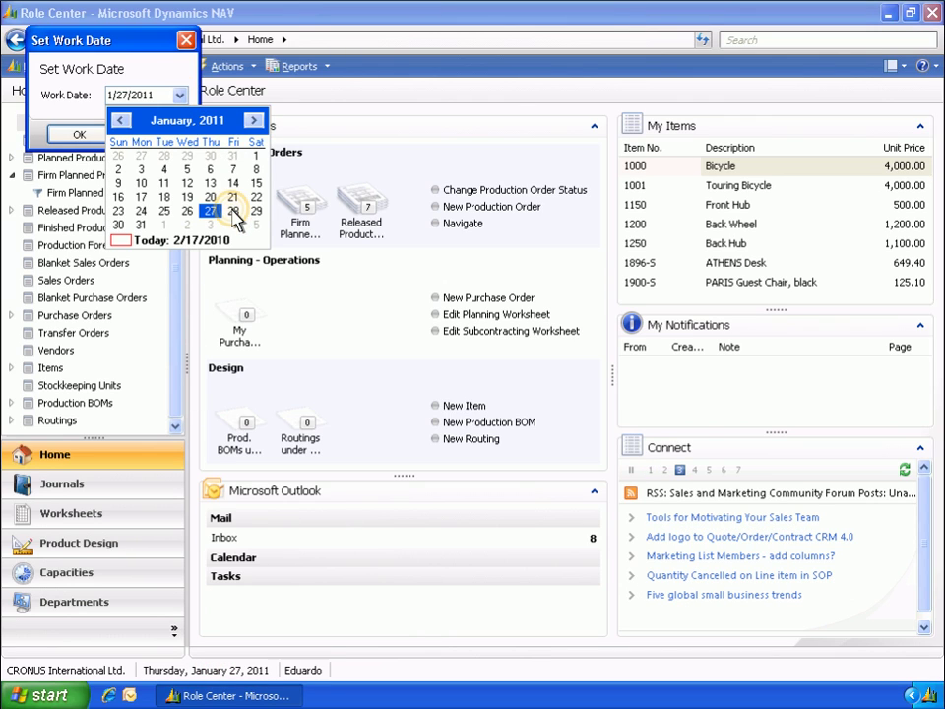
left_click(234, 212)
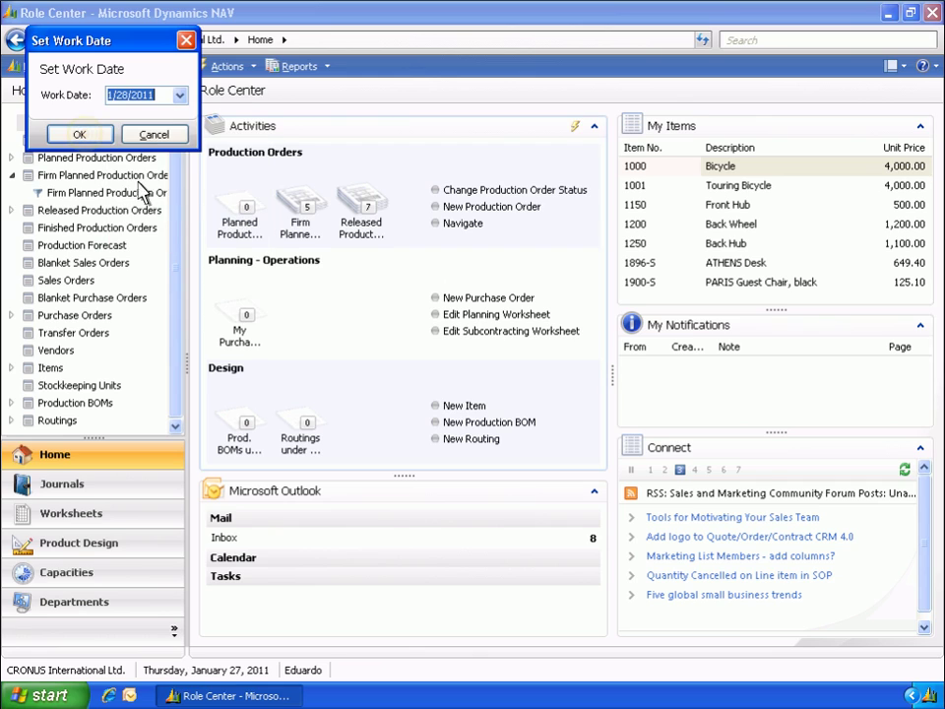
left_click(81, 135)
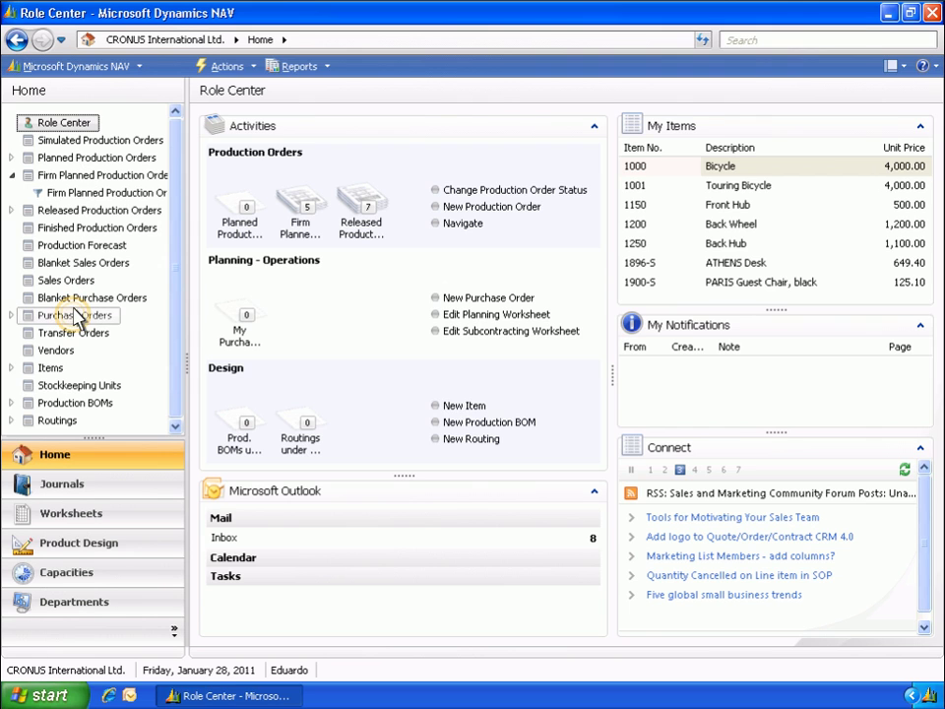
Release the AR Day Property Management purchase order and create a warehouse receipt from it.
left_click(75, 315)
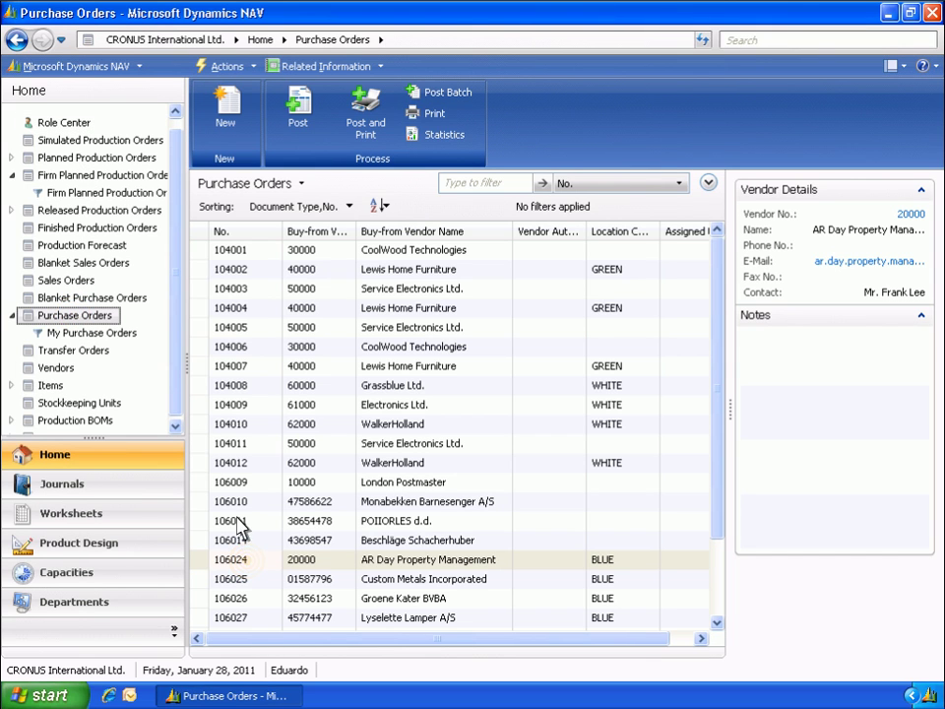
double_click(250, 569)
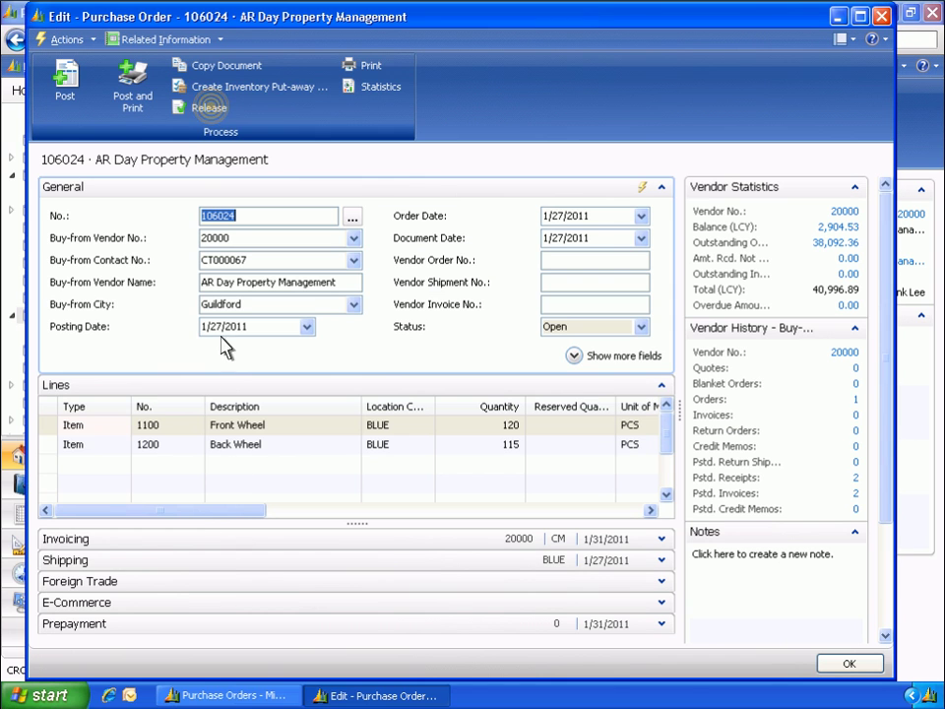
left_click(213, 110)
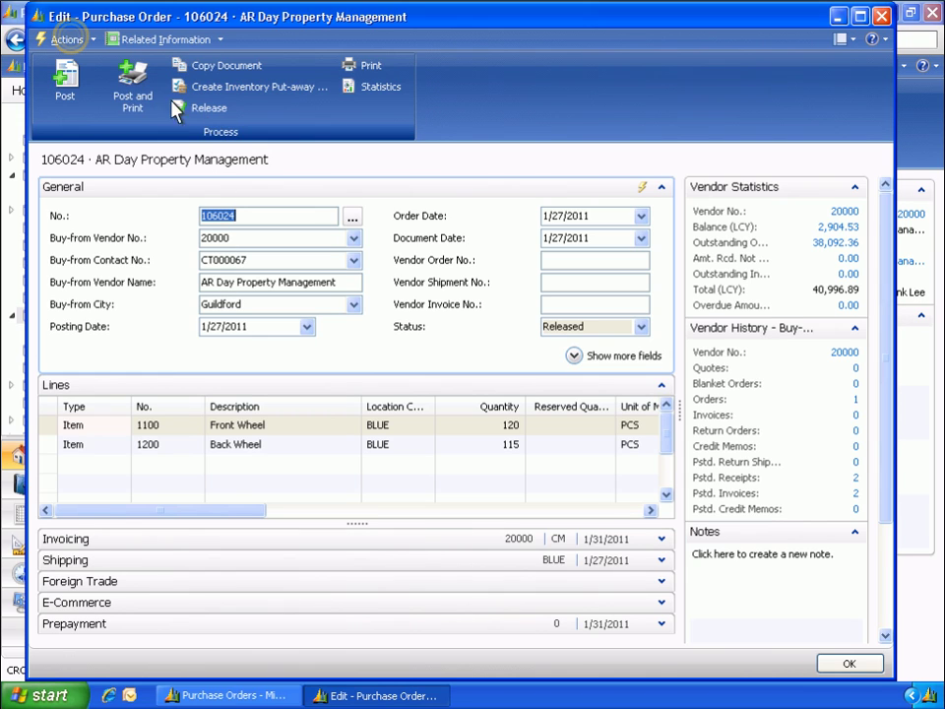
left_click(66, 39)
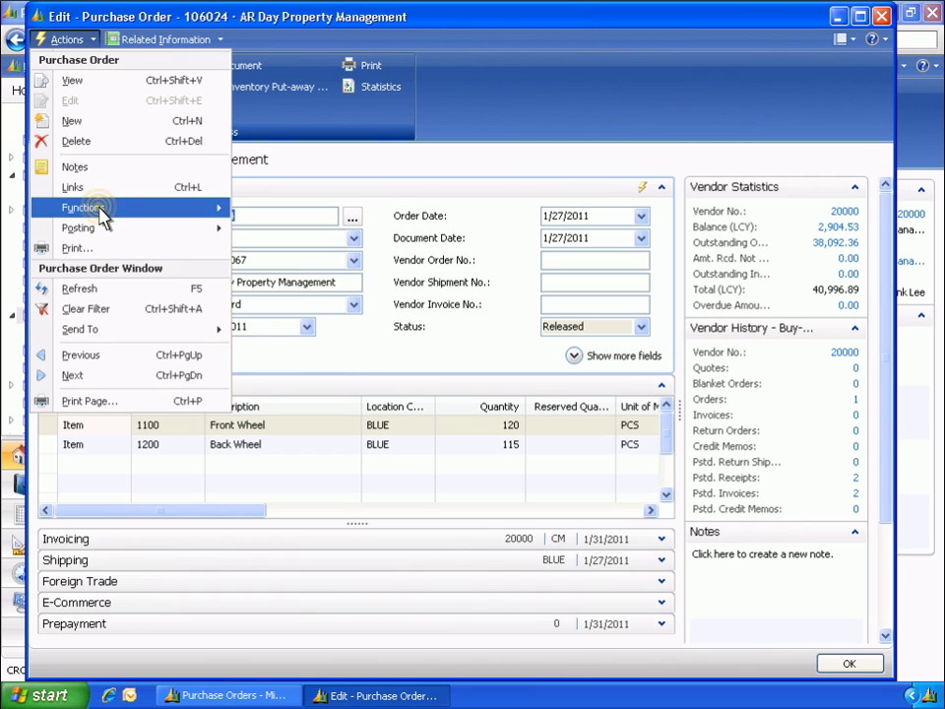
mouse_move(104, 218)
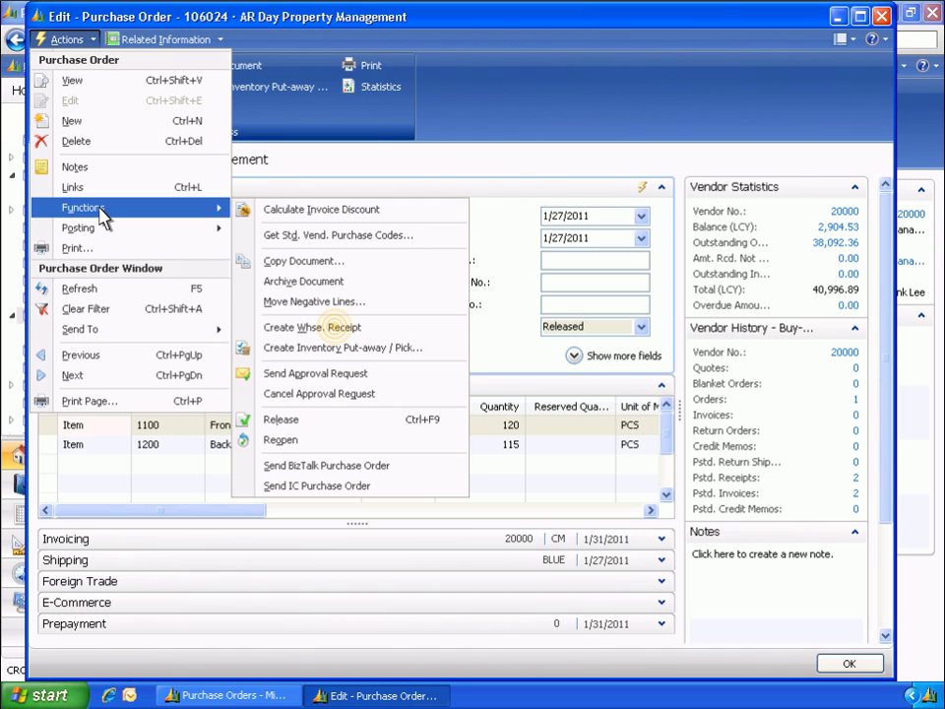
left_click(339, 335)
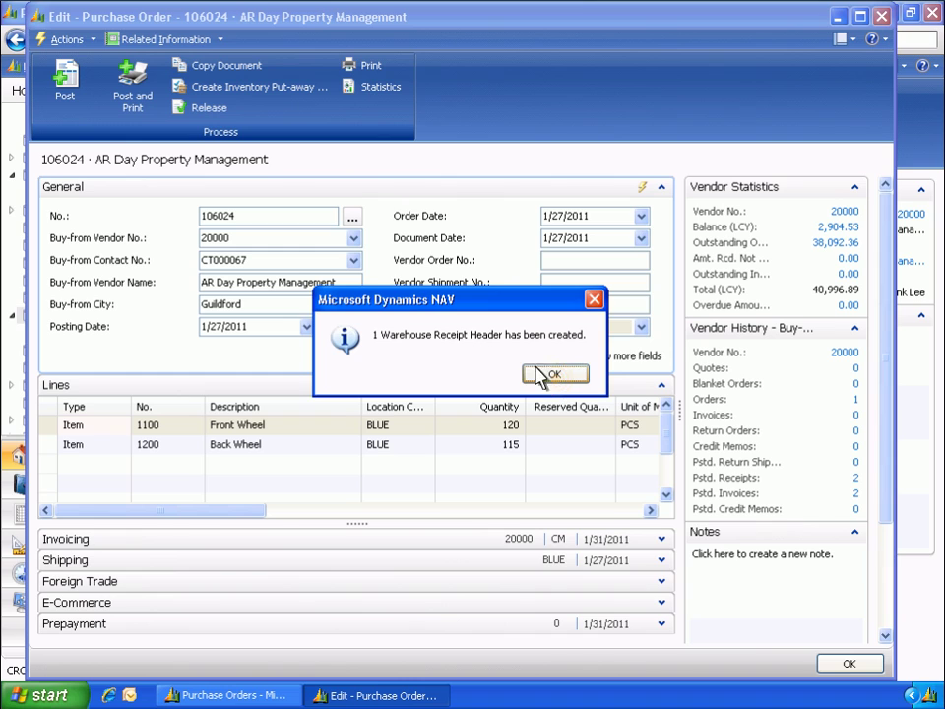
left_click(555, 375)
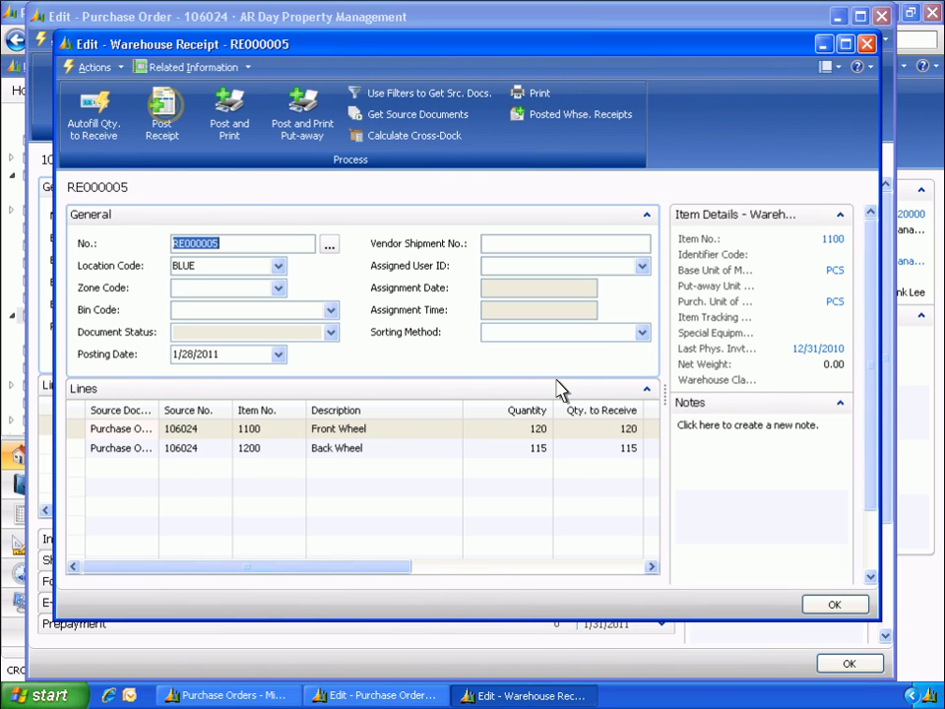
Post the warehouse receipt for the Front Wheel and Back Wheel lines, and close the purchase order.
left_click(177, 138)
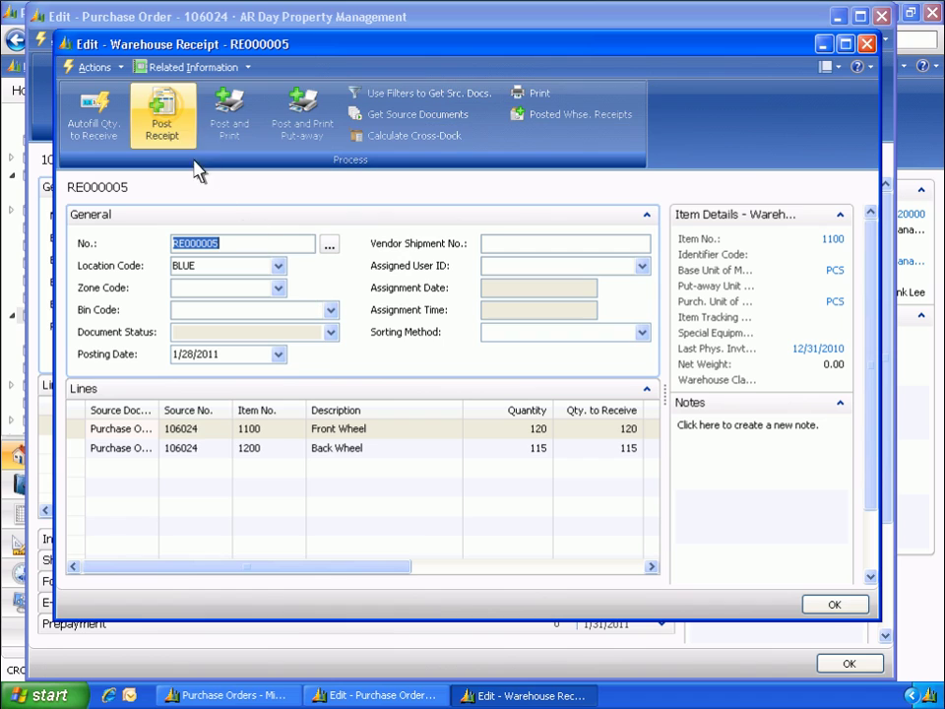
left_click(167, 113)
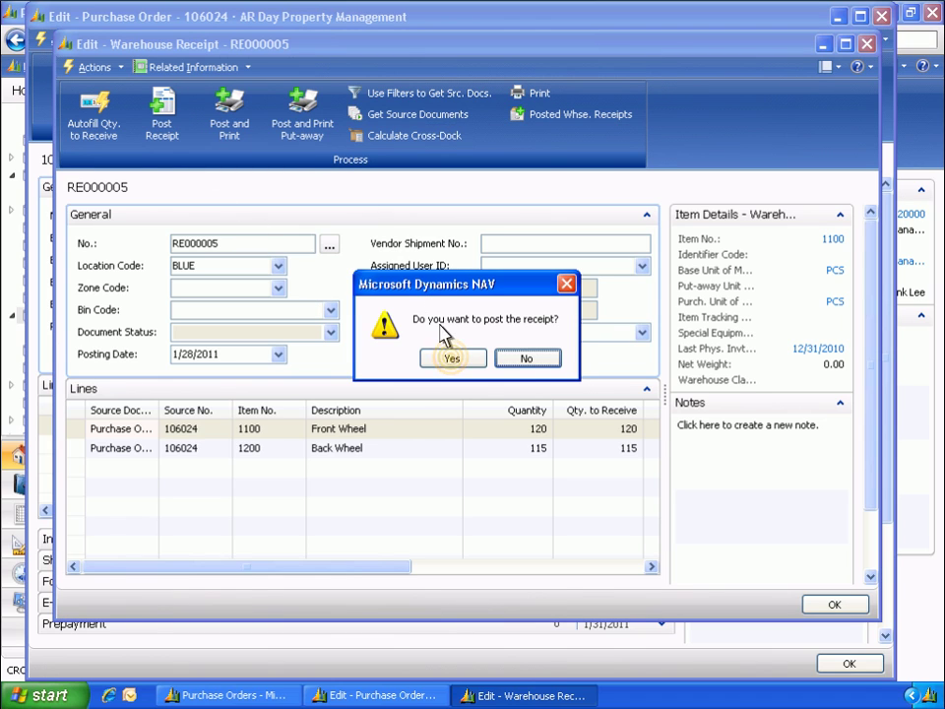
left_click(452, 360)
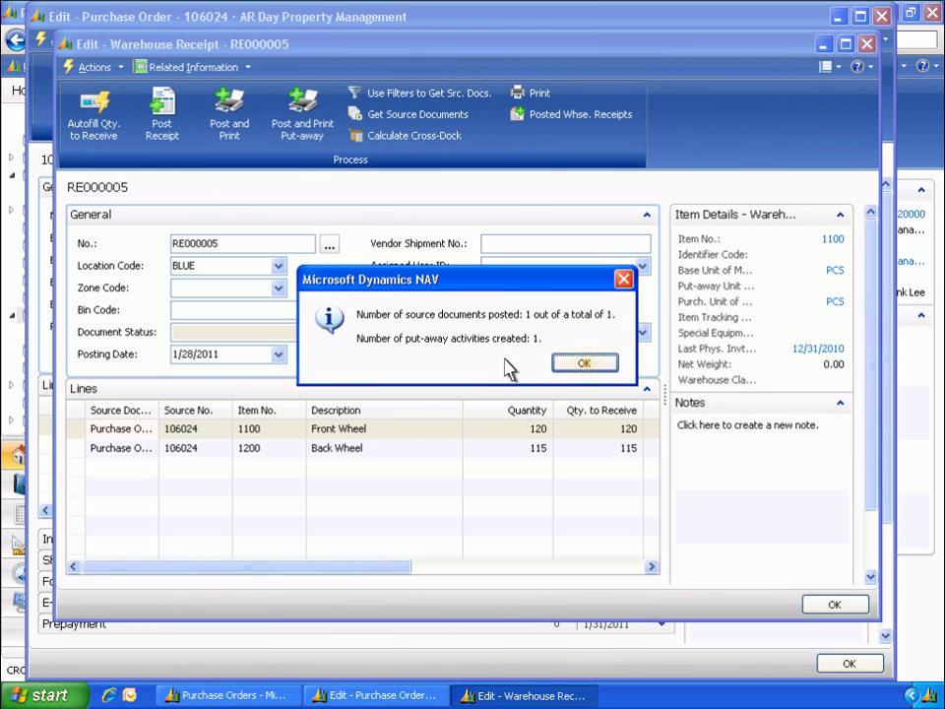
left_click(585, 364)
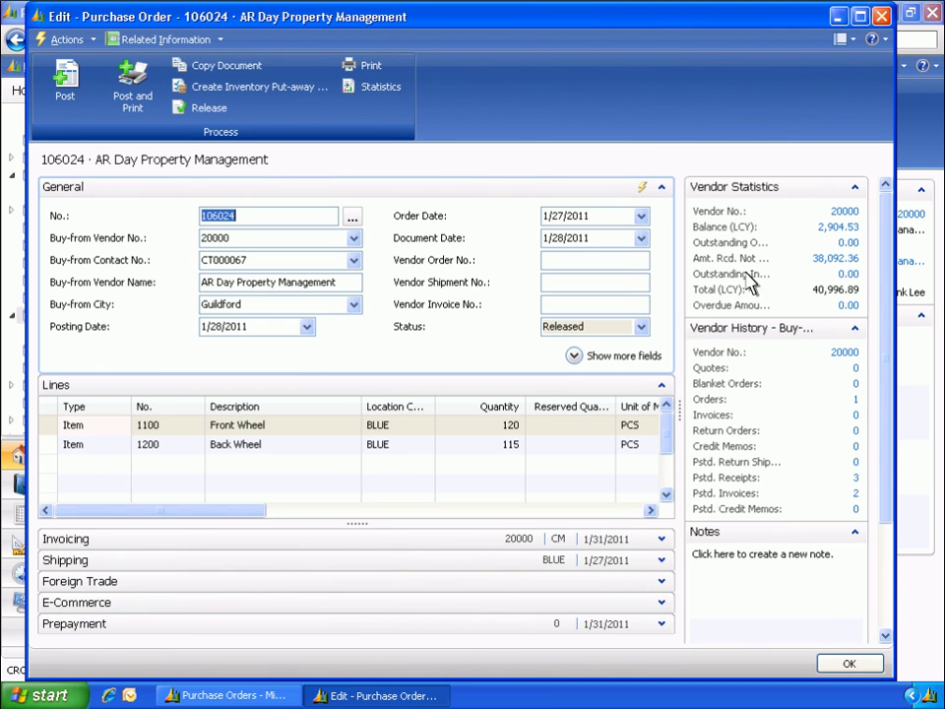
left_click(882, 17)
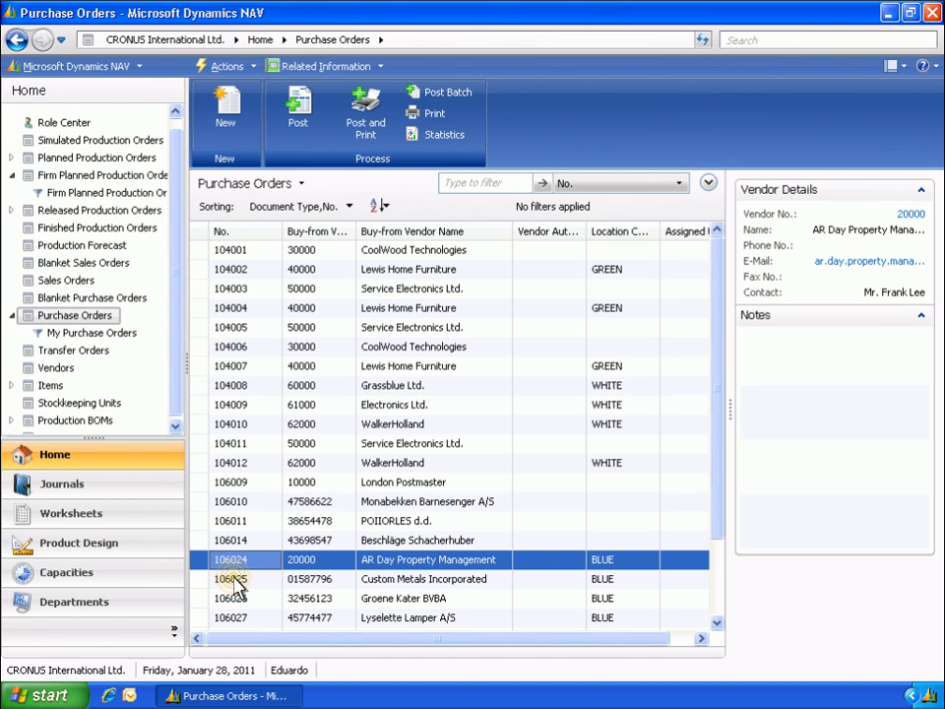
key("Down")
key("Down")
key("Down")
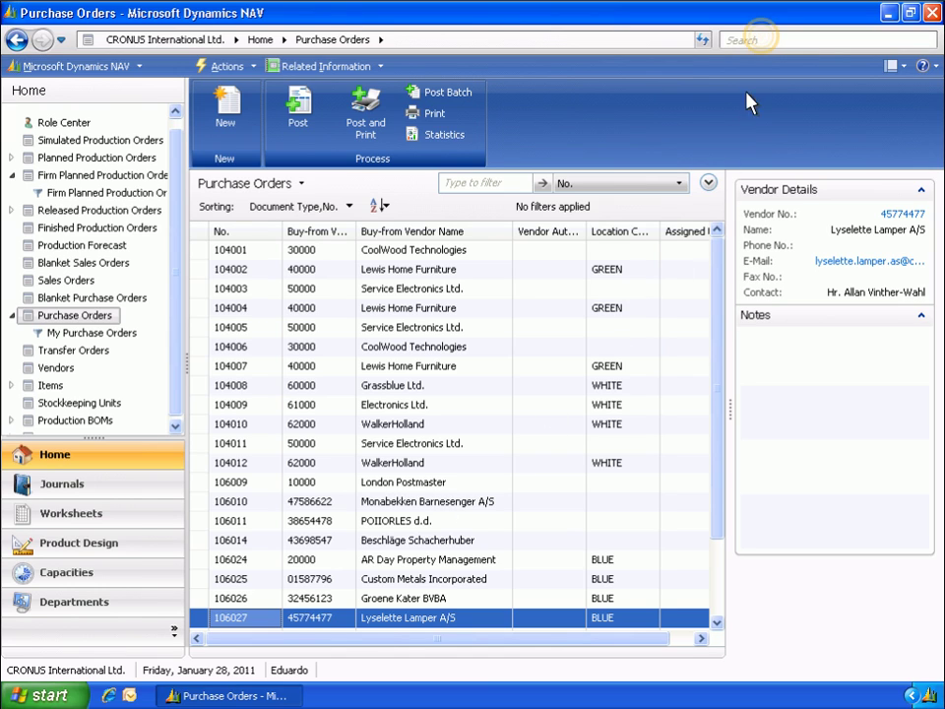
Find the warehouse Put-aways list and register the first put-away, which holds the Front Wheel and Back Wheel lines.
left_click(763, 42)
type("Put-aways")
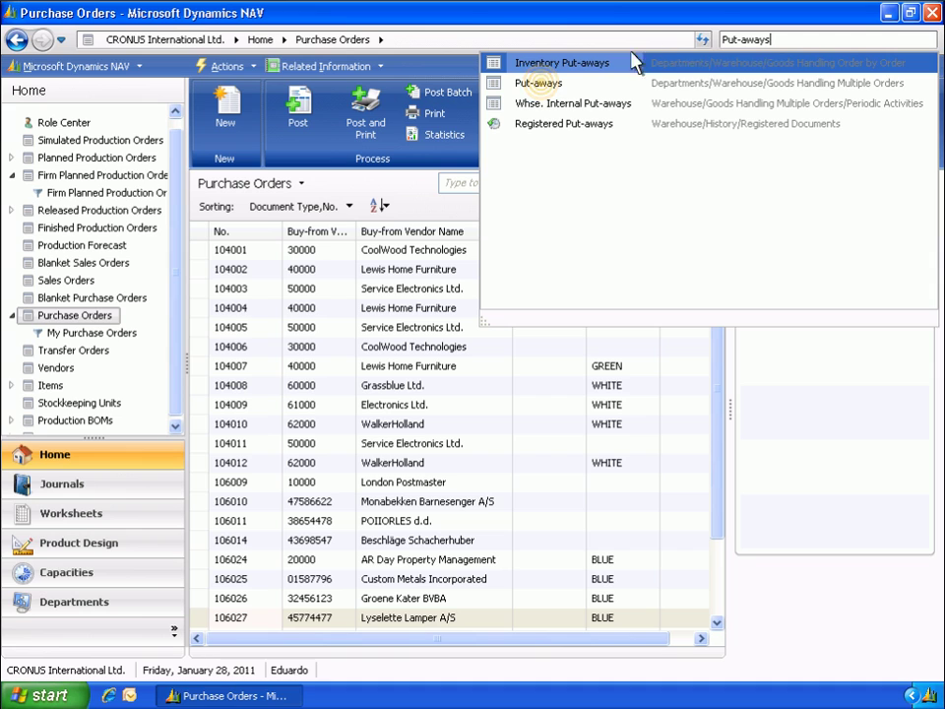
left_click(540, 84)
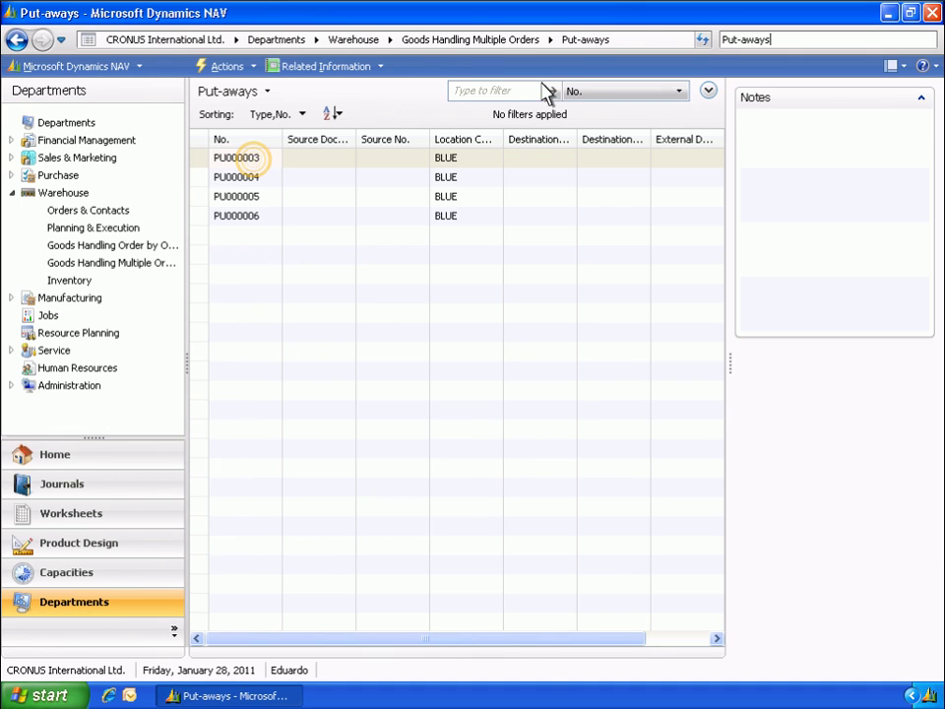
double_click(255, 160)
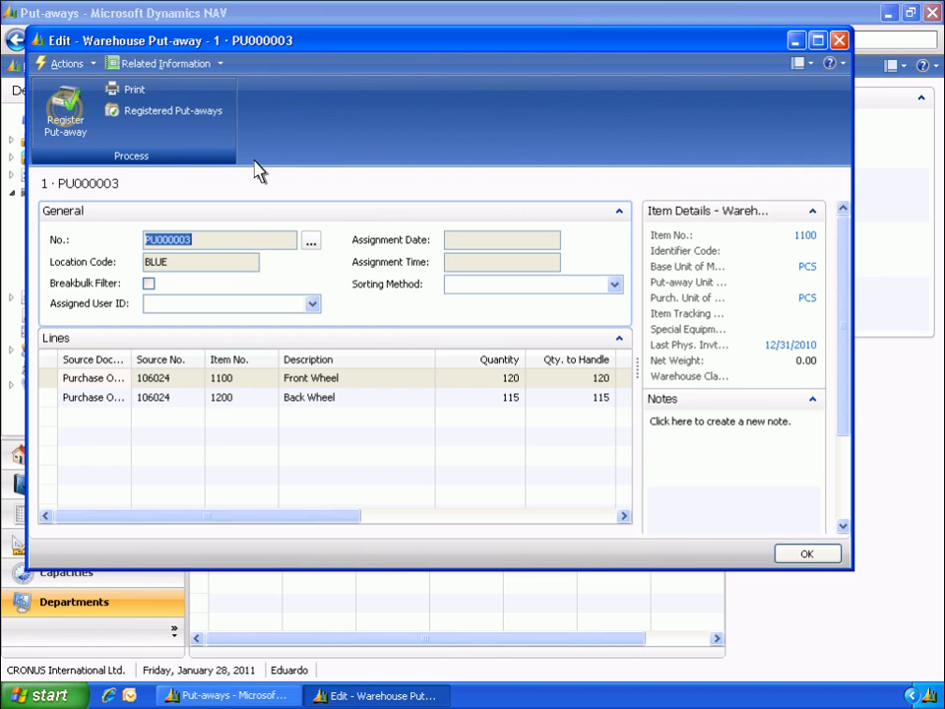
left_click(67, 116)
left_click(459, 331)
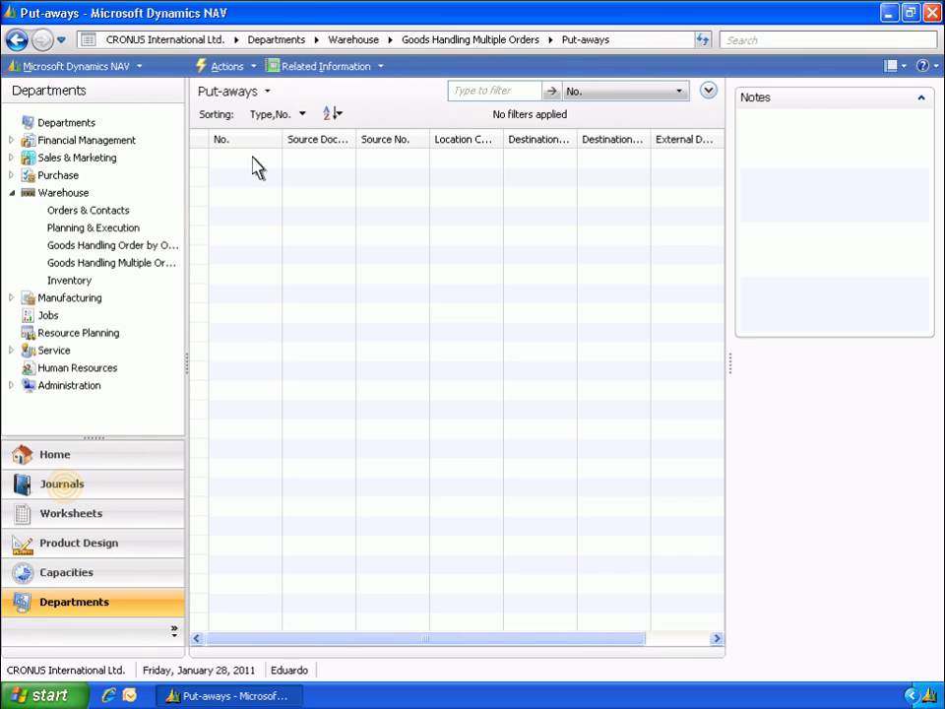
Open the DEFAULT item journal and set its line to posting date 1/27/2011 and entry type Positive Adjmt.
left_click(67, 489)
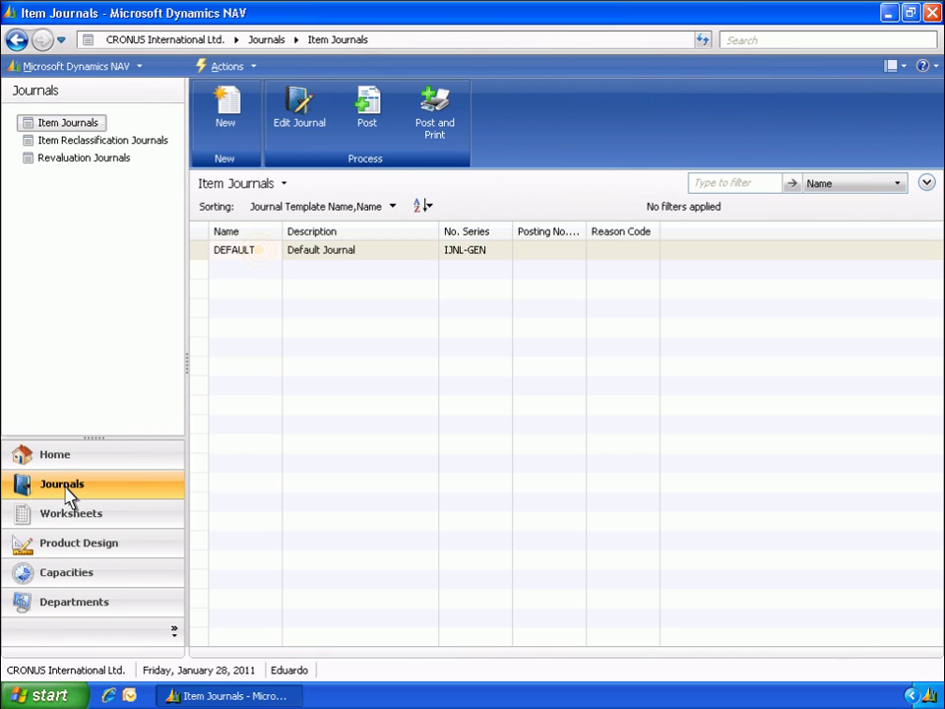
double_click(260, 252)
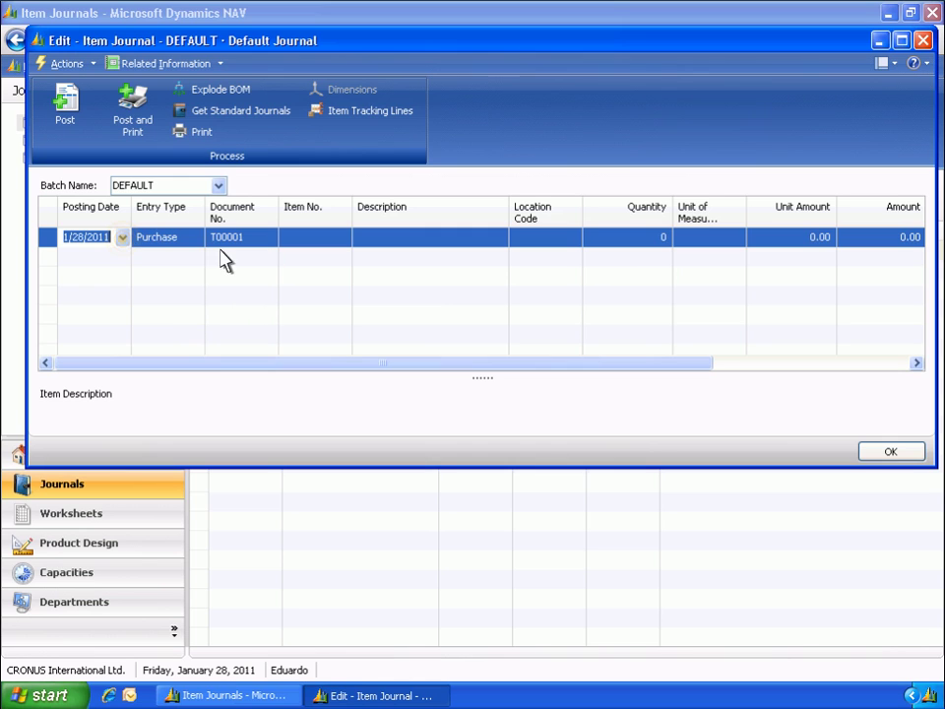
left_click(122, 238)
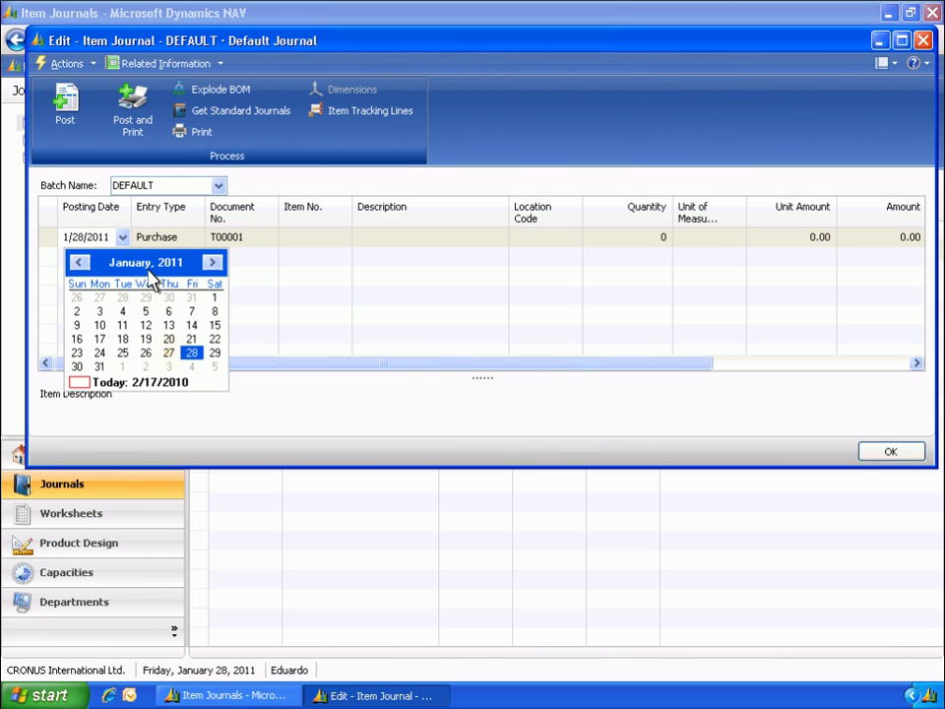
left_click(169, 353)
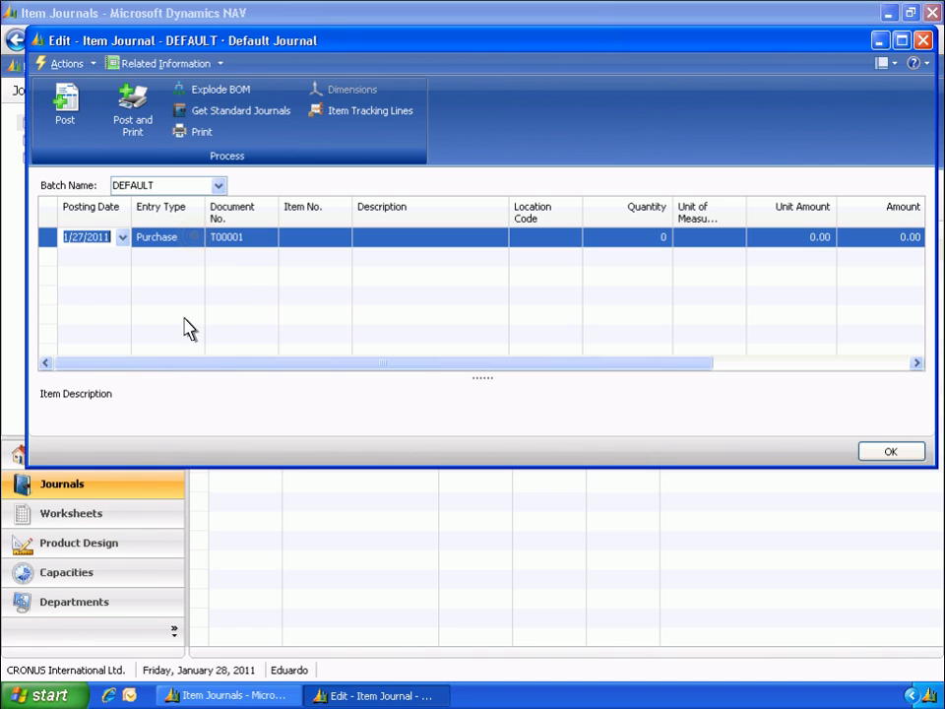
left_click(196, 238)
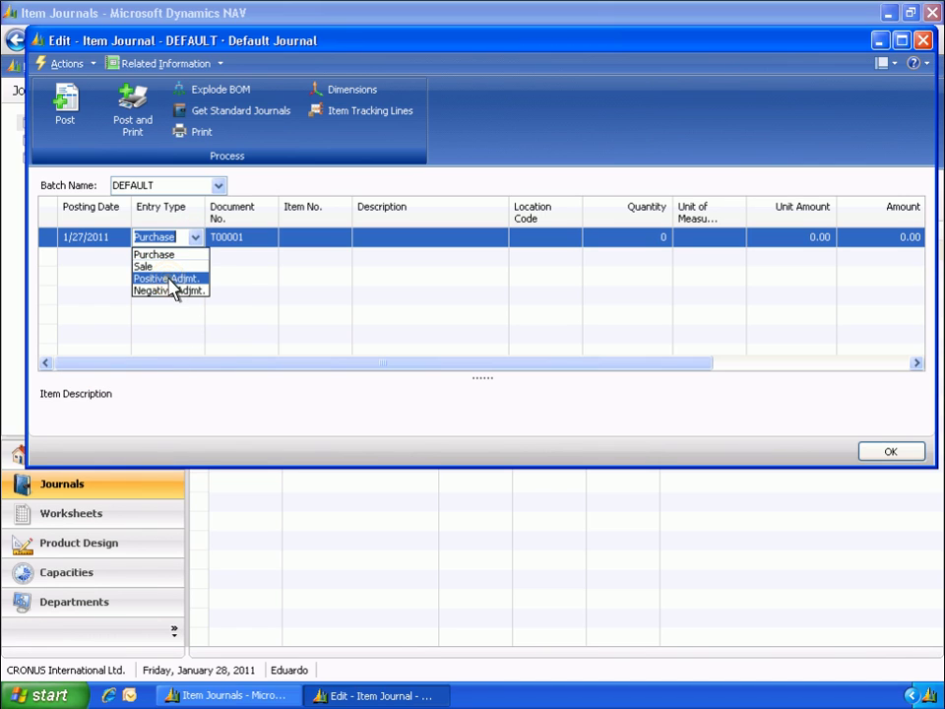
left_click(168, 279)
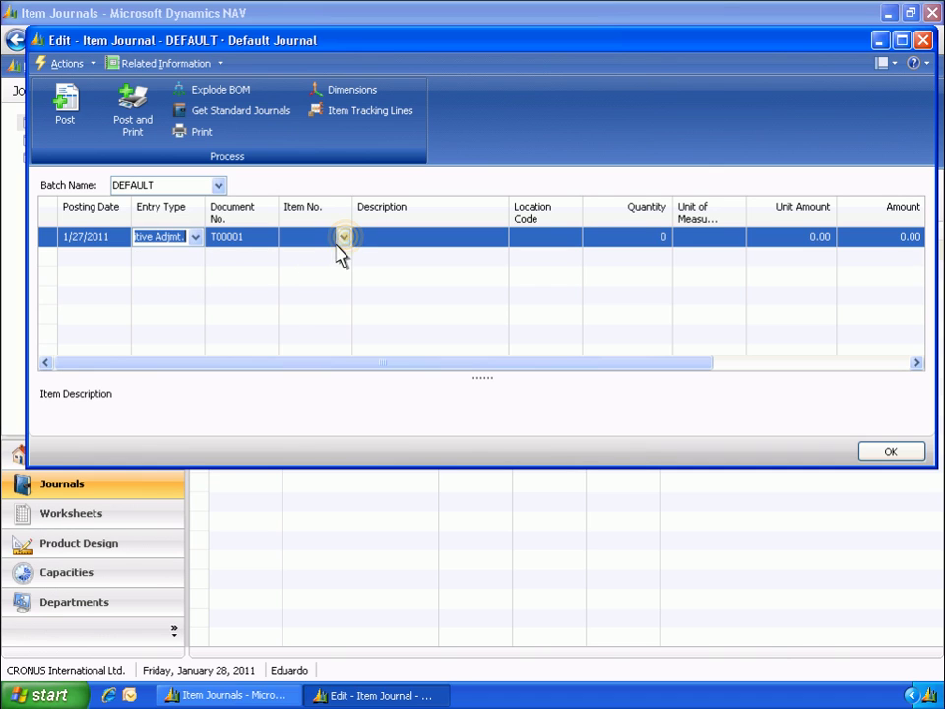
Fill the item journal line with item 1700 (Brake), location code BLUE and quantity 100.
left_click(344, 238)
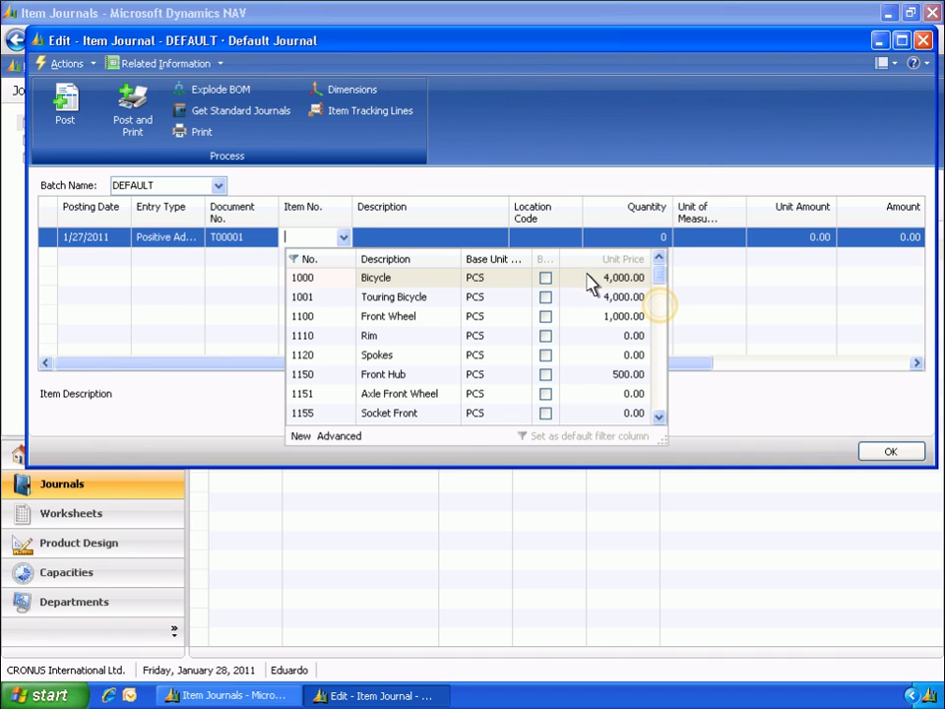
scroll(630, 316, "down", 3)
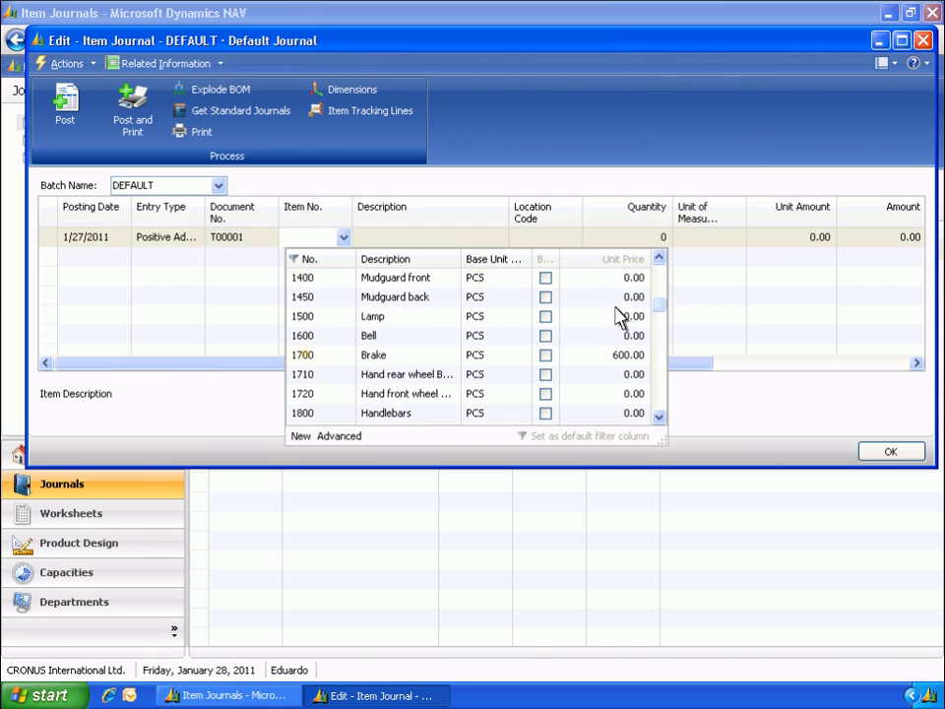
left_click(309, 354)
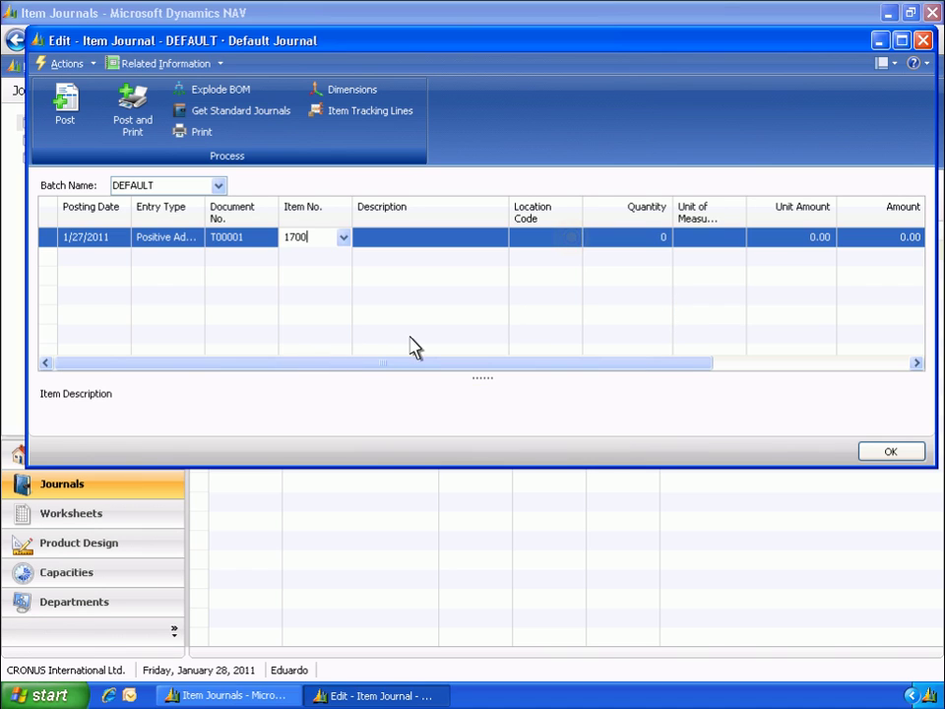
left_click(573, 238)
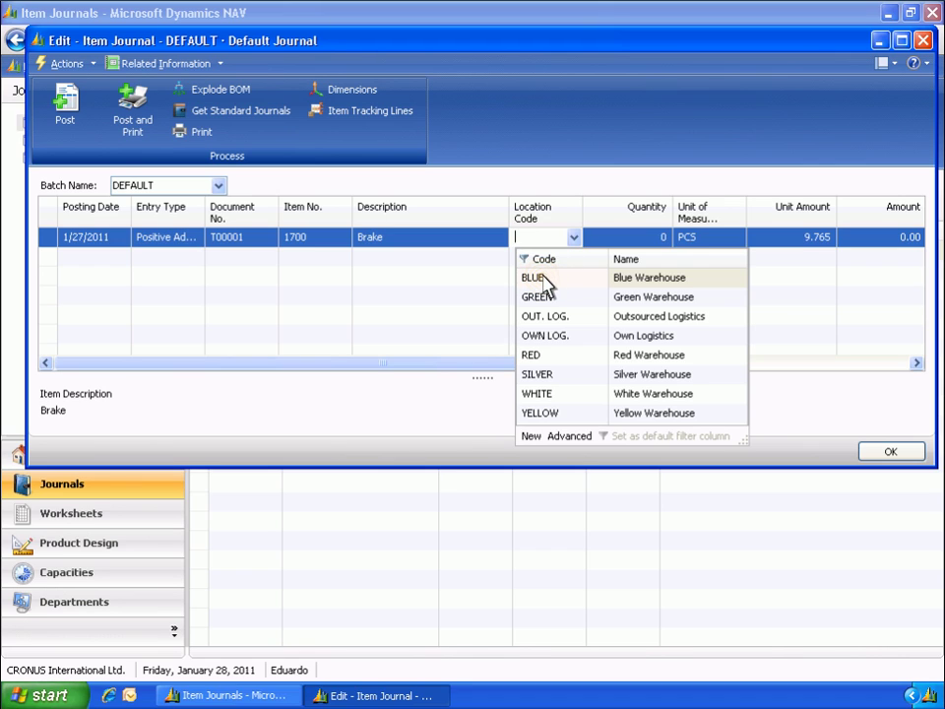
left_click(543, 281)
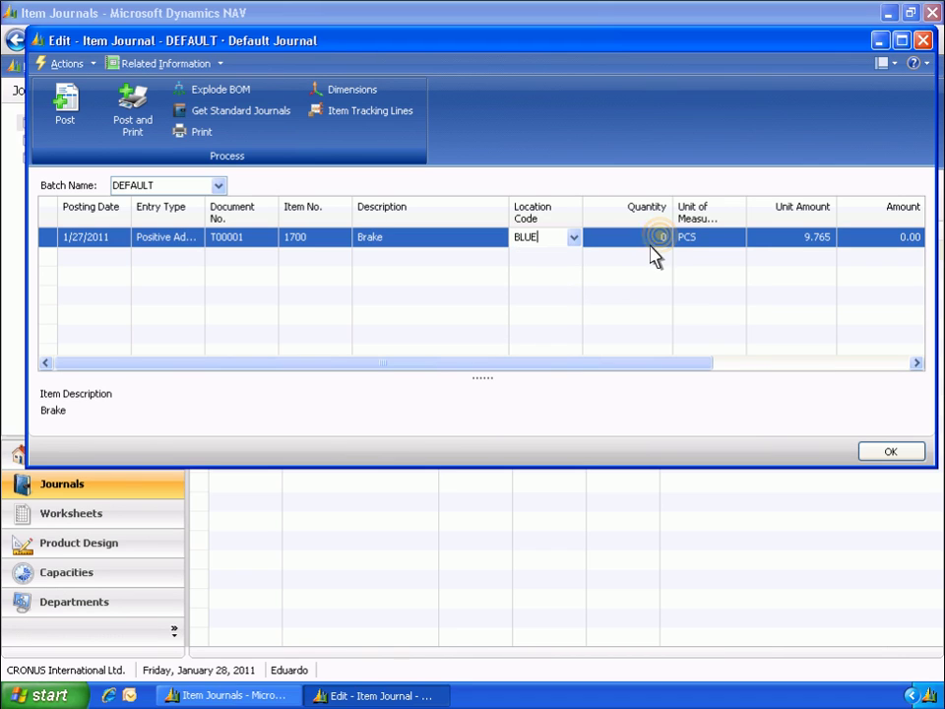
left_click(659, 244)
type("100")
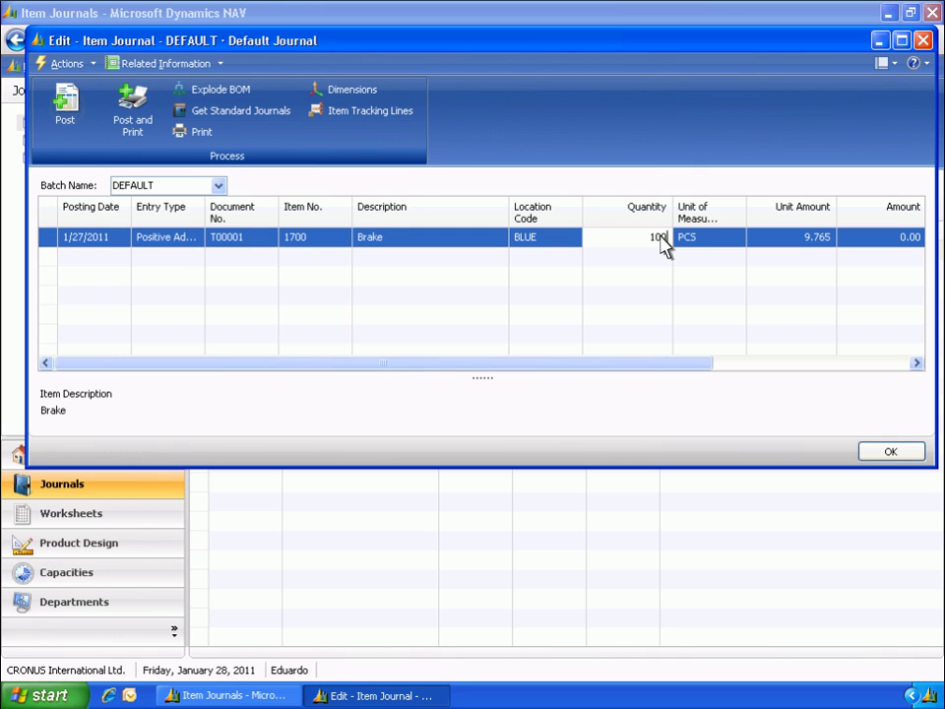
Post the brake adjustment line and close the item journal.
left_click(76, 97)
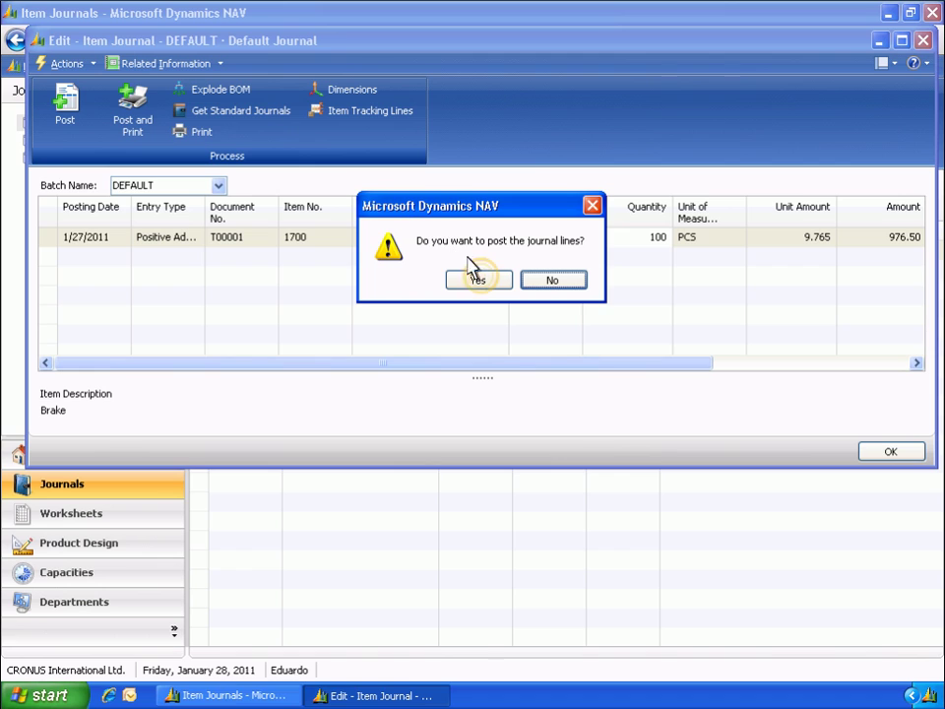
left_click(481, 280)
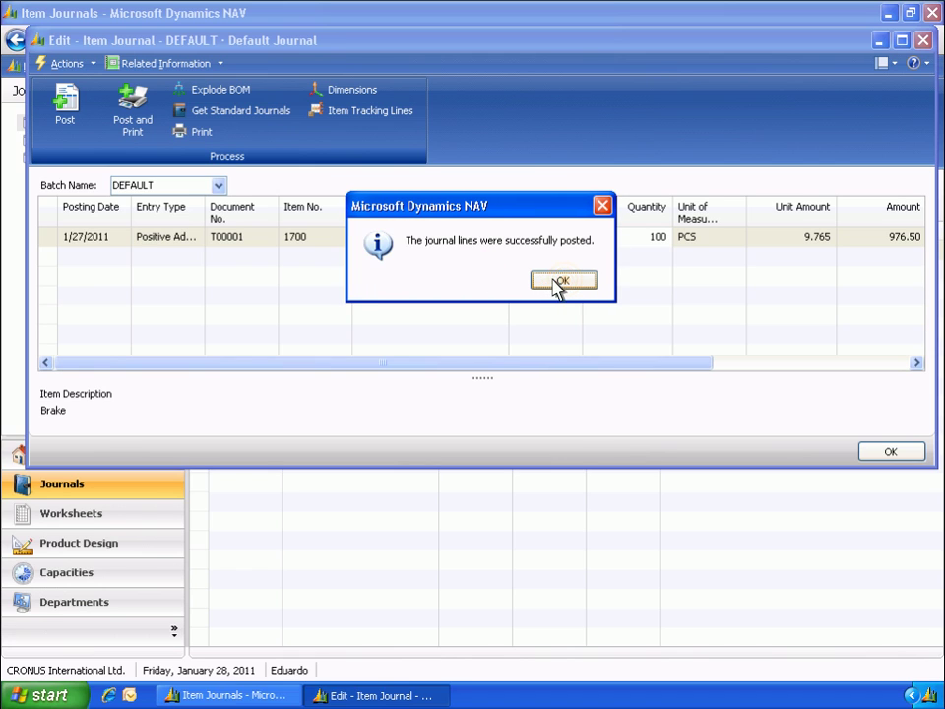
left_click(565, 282)
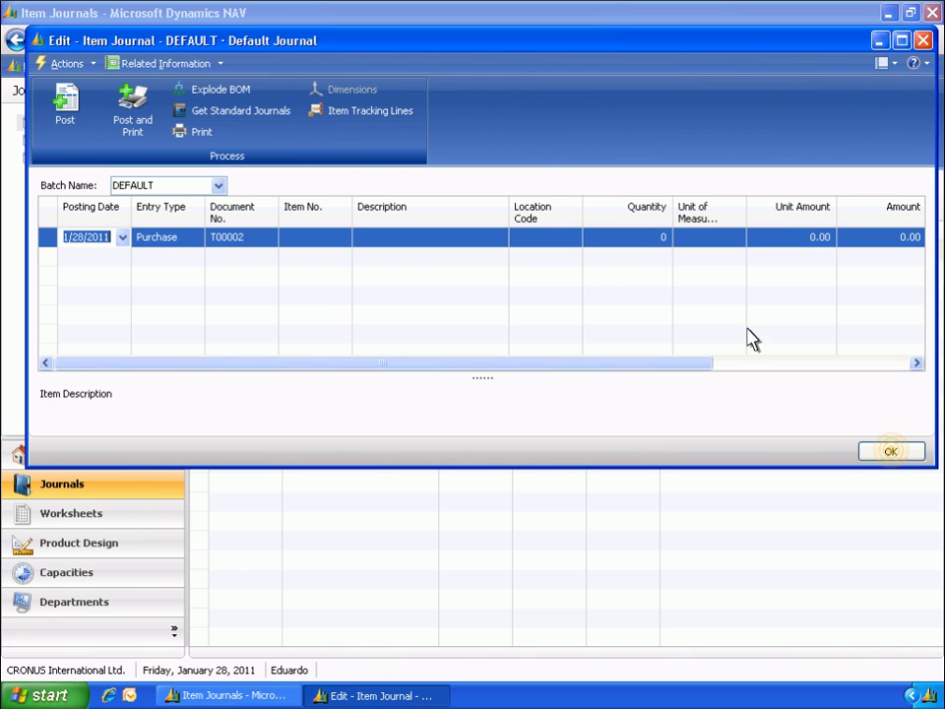
left_click(890, 453)
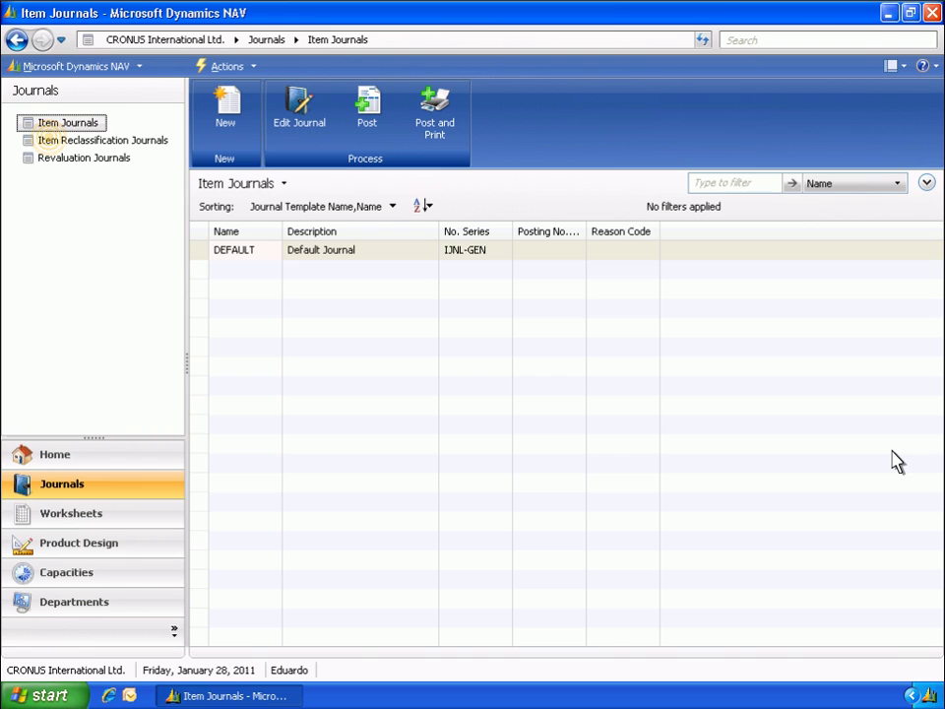
Open the DEFAULT item reclassification journal and add the New Location Code column to its lines.
left_click(53, 144)
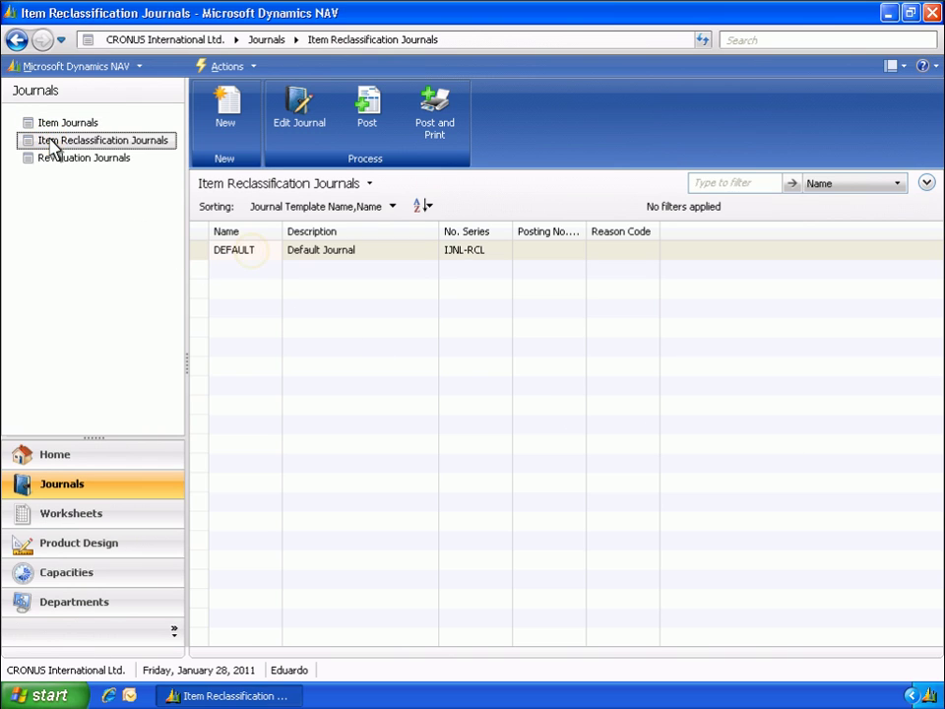
double_click(252, 251)
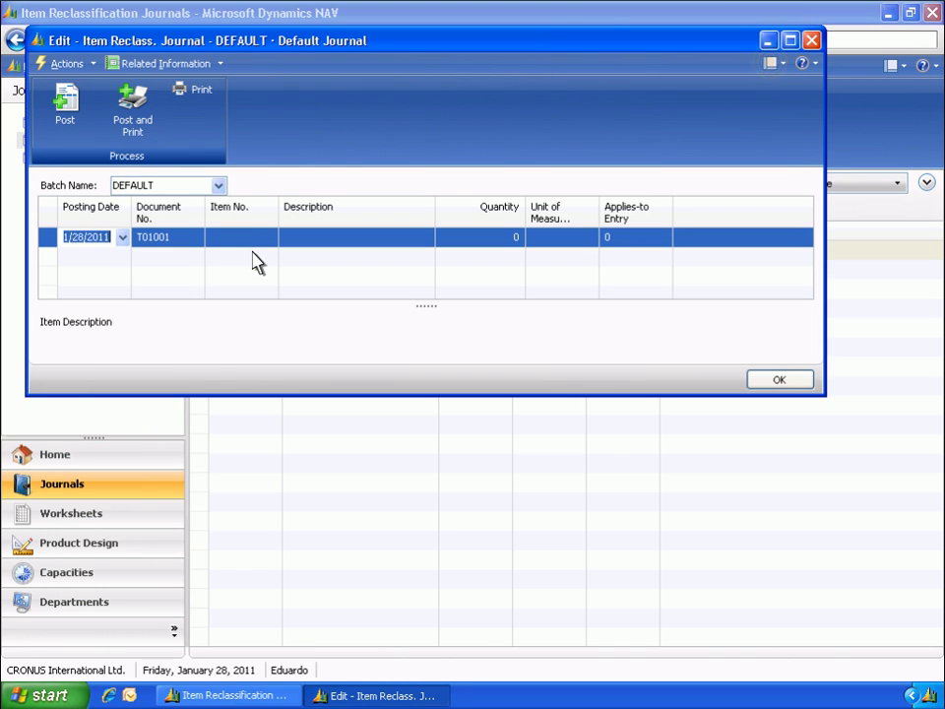
left_click(771, 64)
left_click(822, 186)
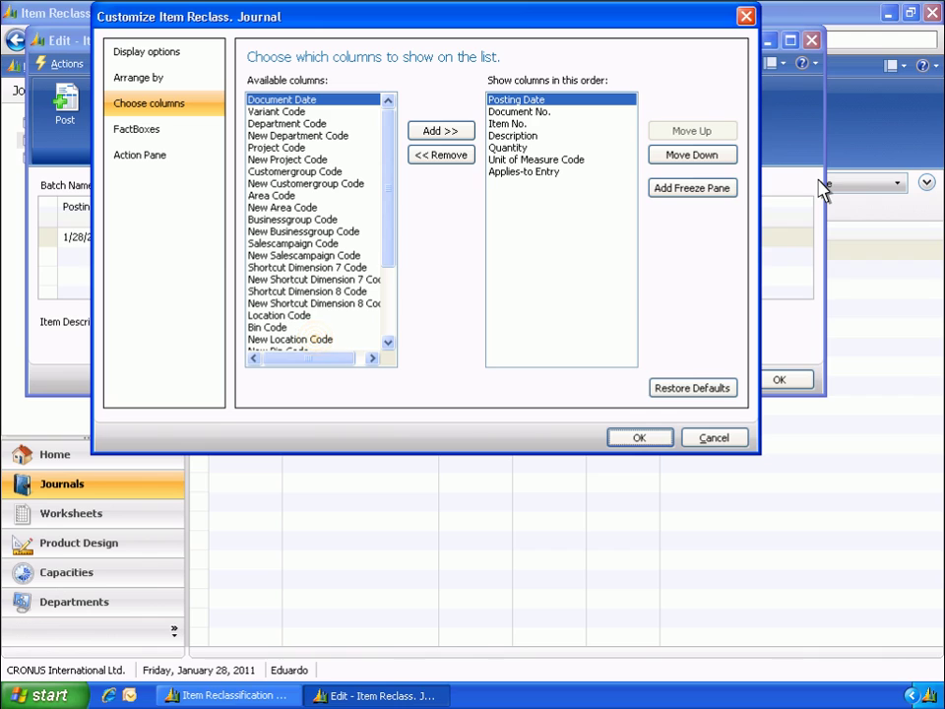
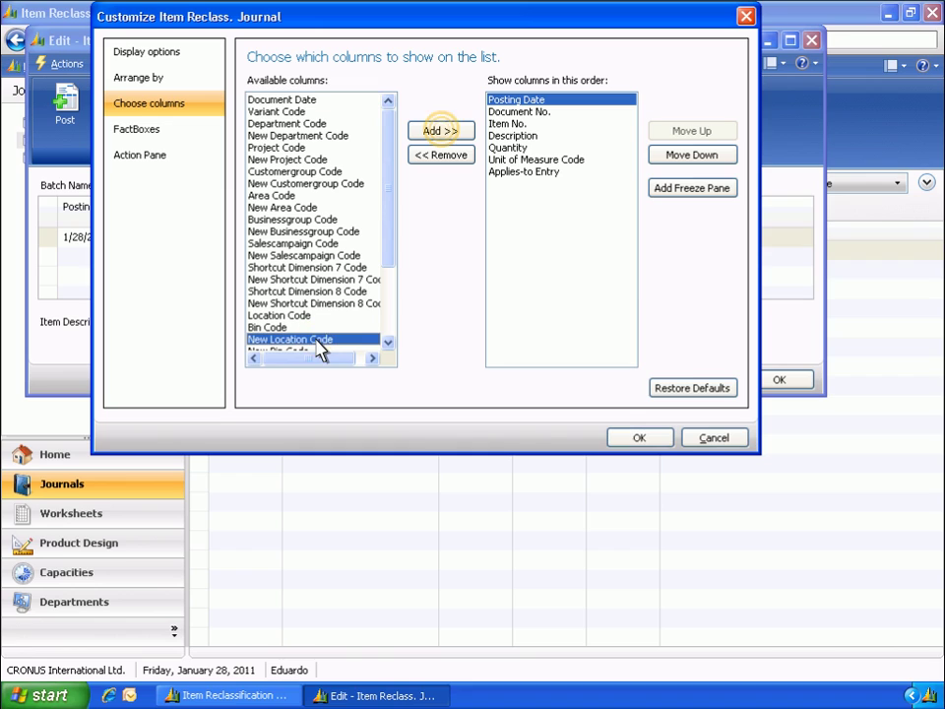
left_click(445, 136)
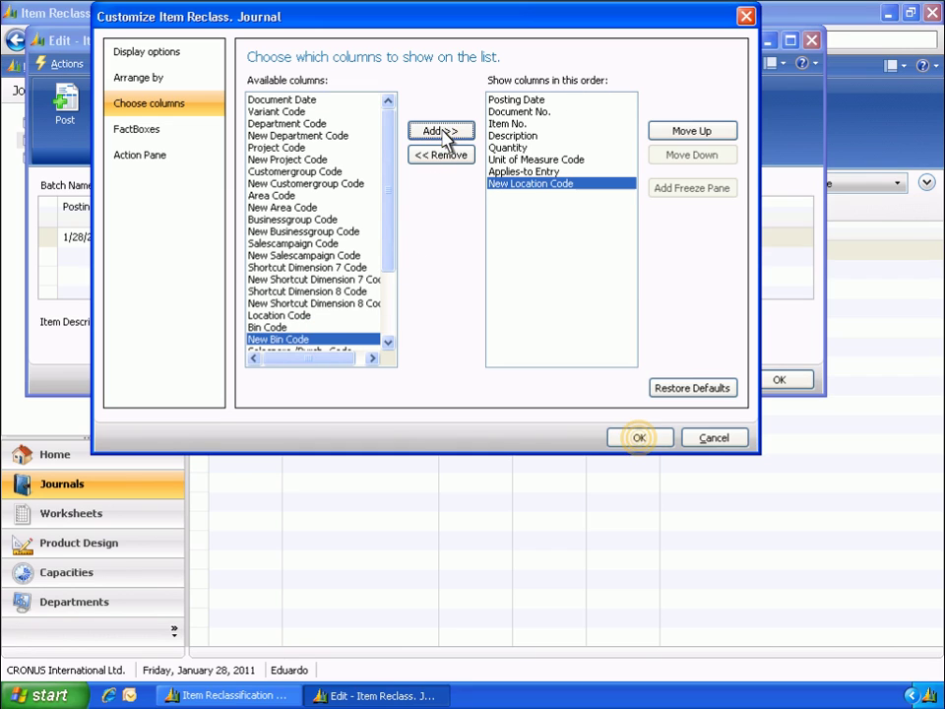
left_click(637, 438)
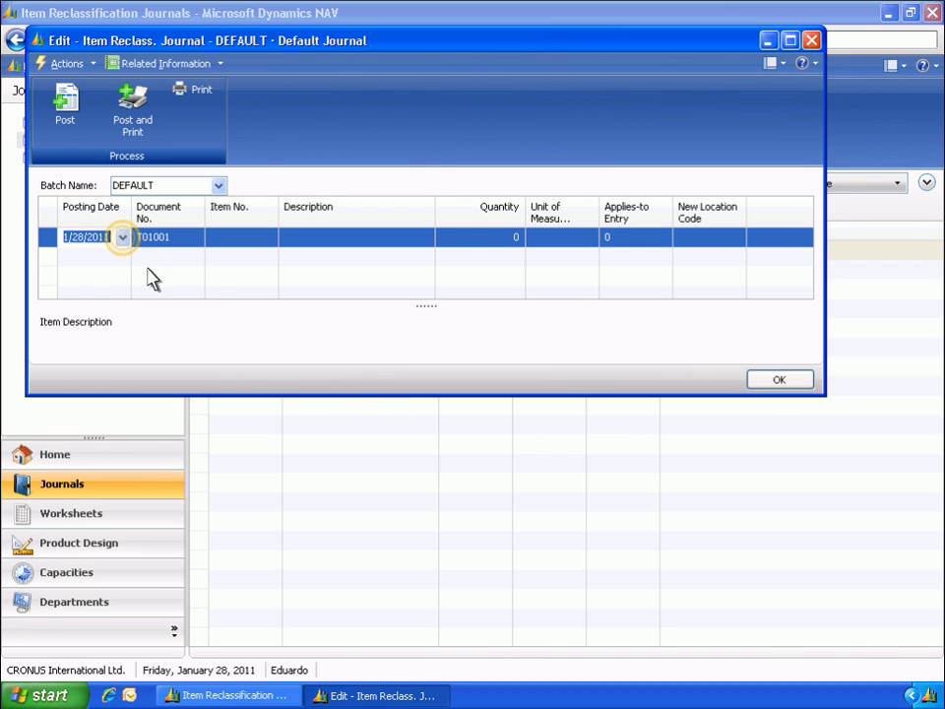
Fill the first reclassification line with posting date 1/27/2011, item 1300 (Chain Assy), quantity 115 and new location code BLUE.
left_click(123, 240)
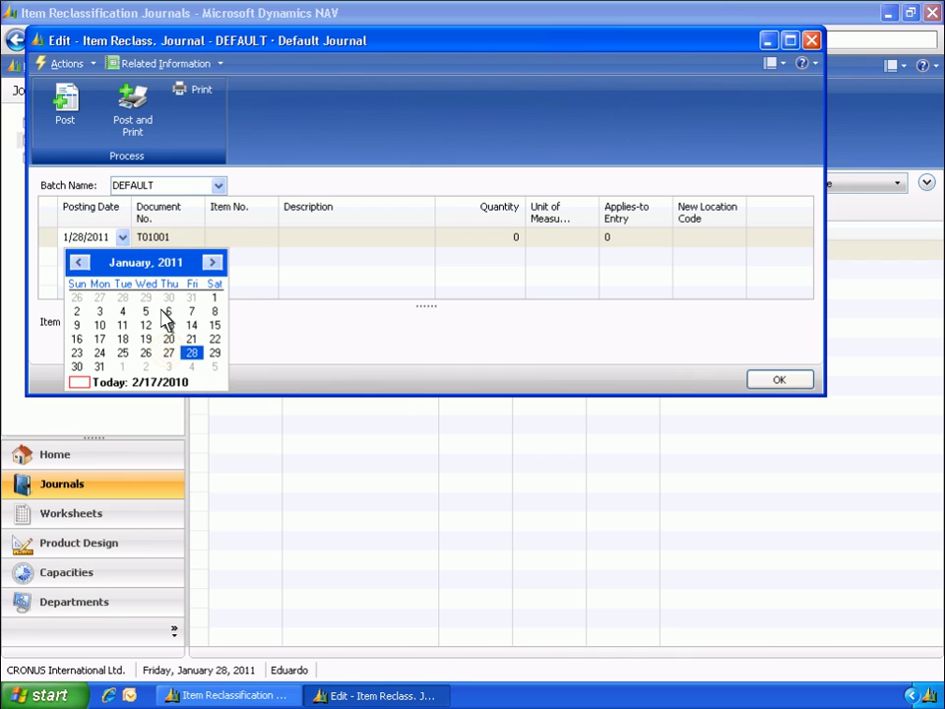
left_click(169, 354)
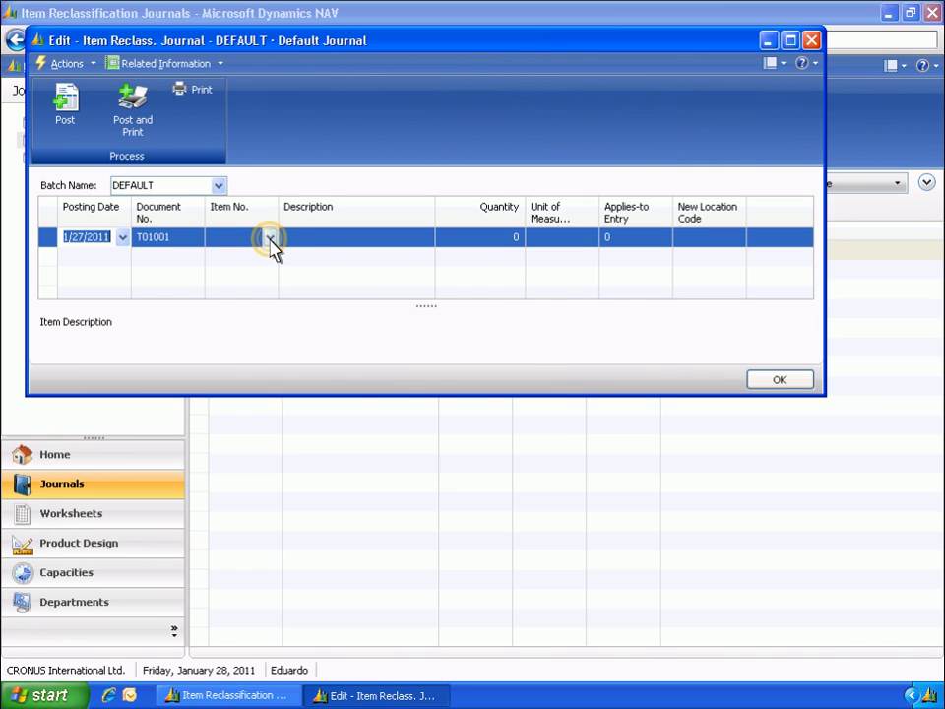
left_click(270, 238)
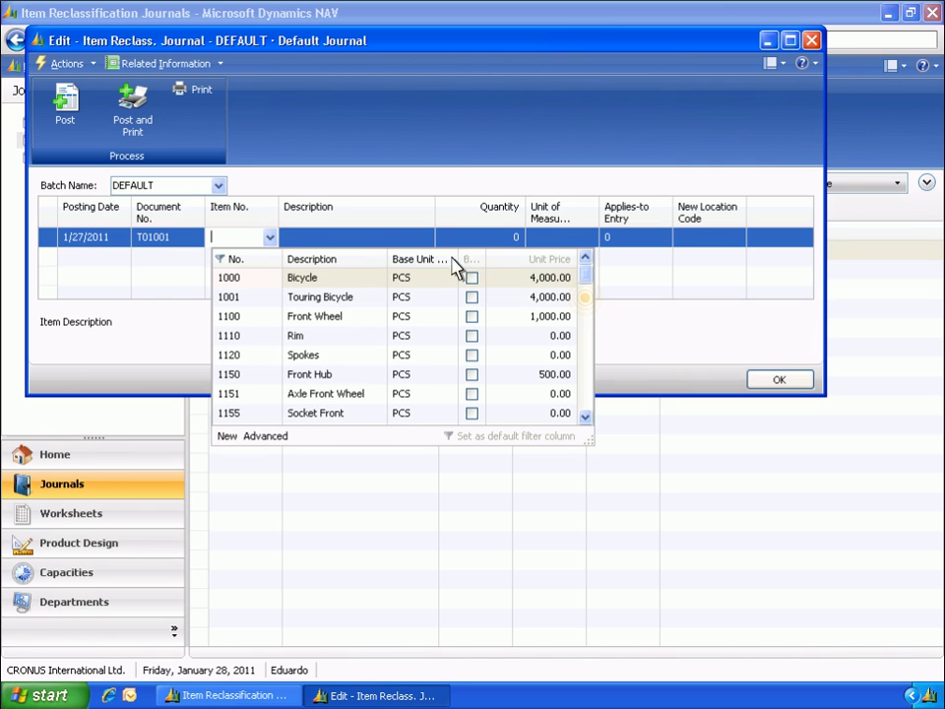
left_click(586, 302)
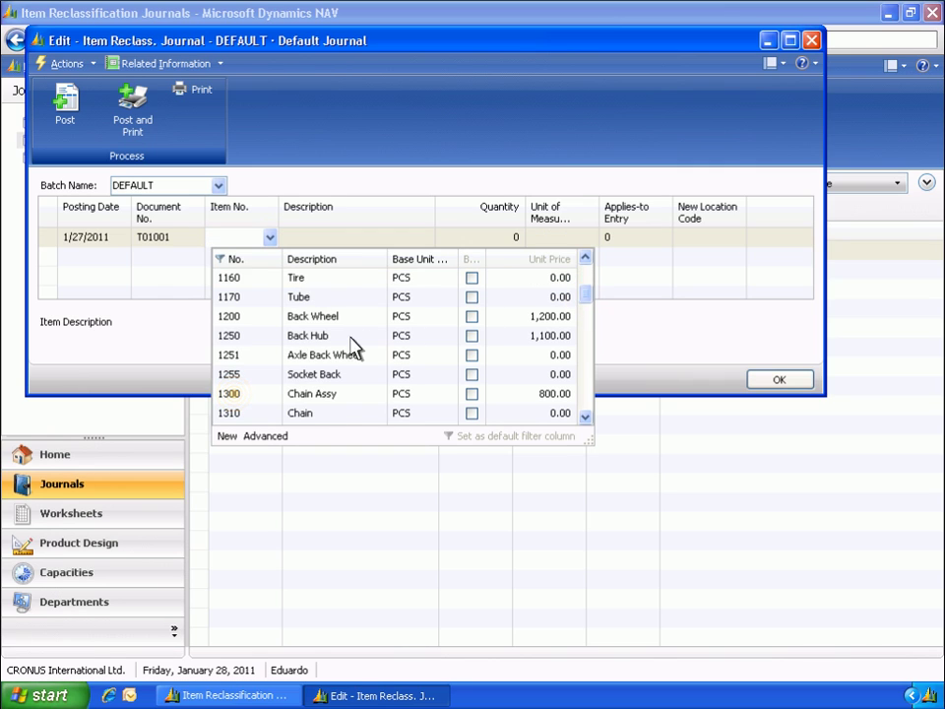
left_click(236, 399)
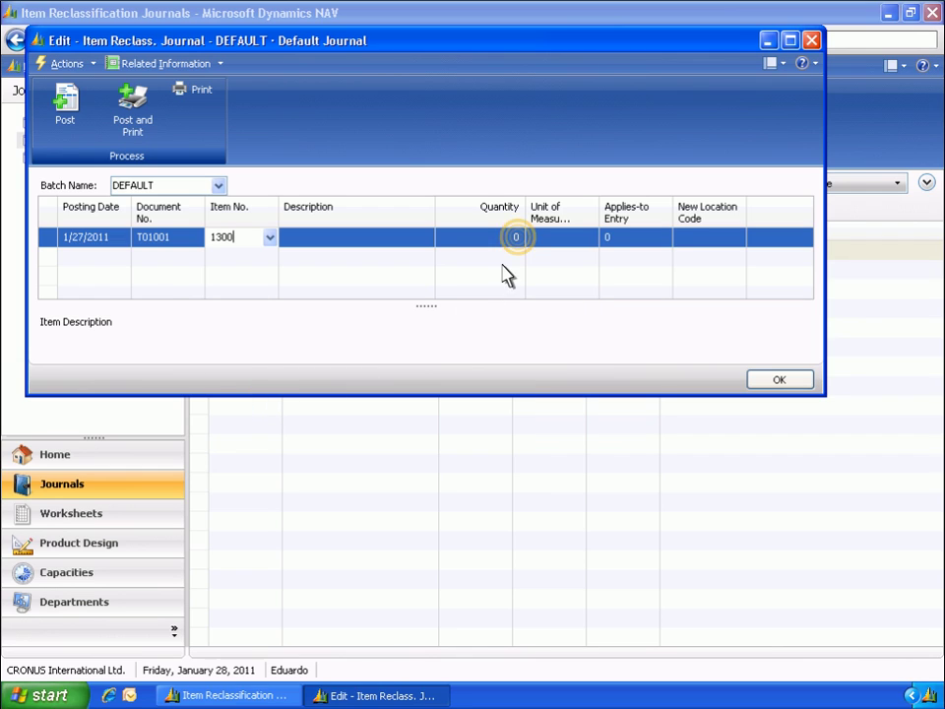
left_click(515, 238)
type("115")
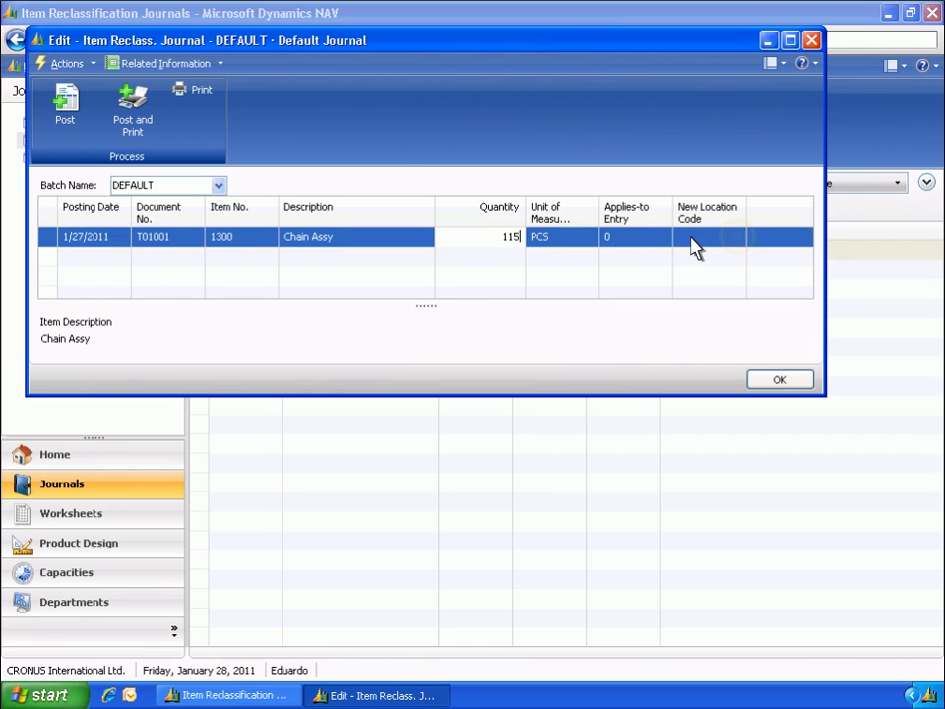
left_click(738, 237)
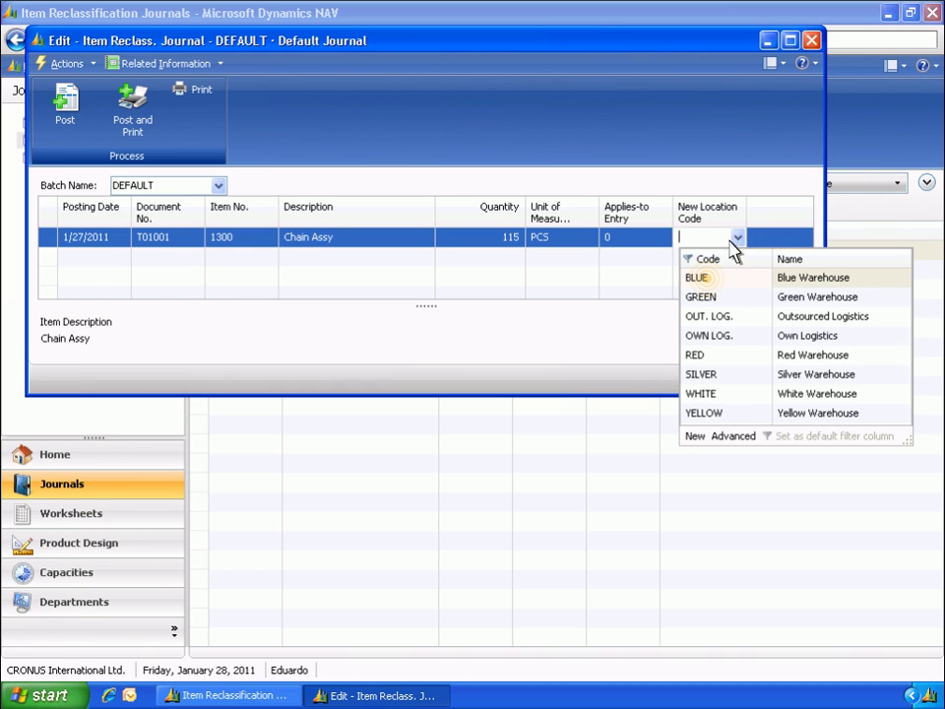
left_click(701, 278)
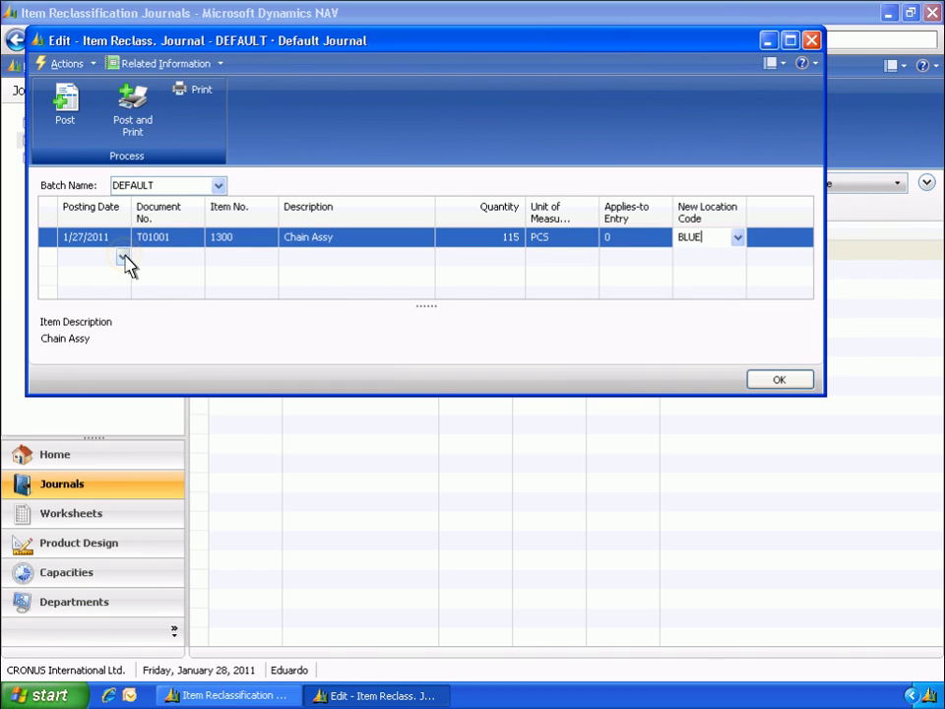
Add a second reclassification line with posting date 1/27/2011, item 1700 (Brake), quantity 130 and new location code BLUE.
left_click(124, 259)
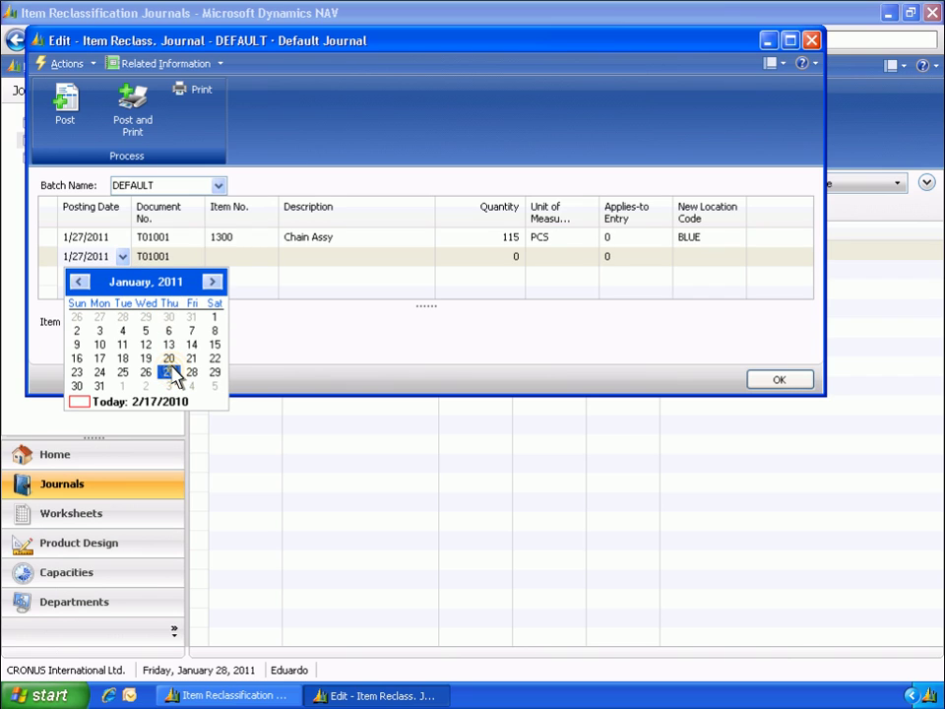
left_click(170, 372)
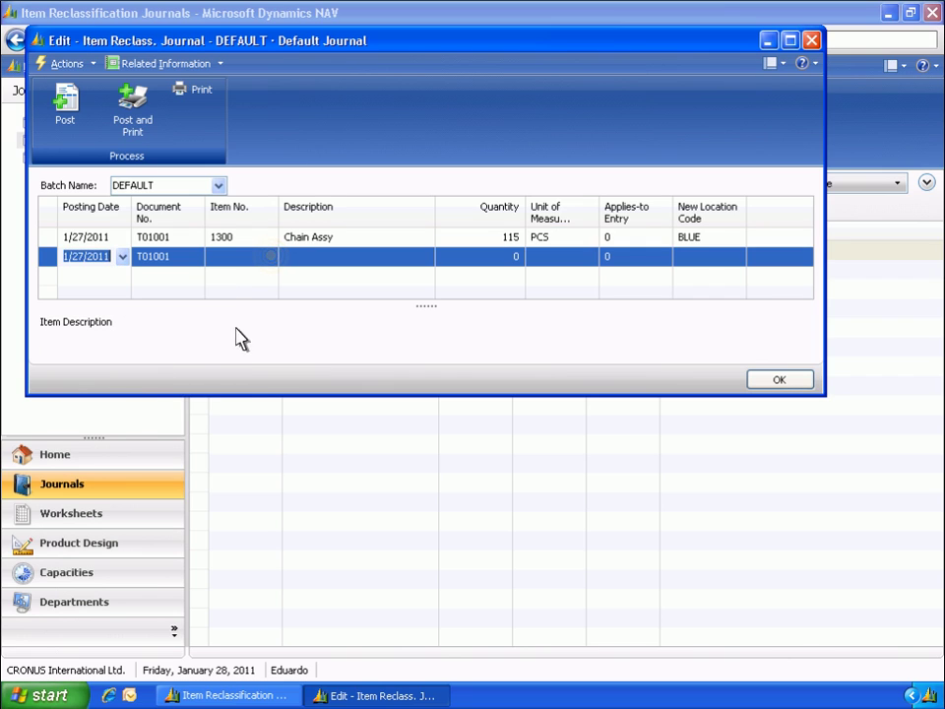
left_click(271, 256)
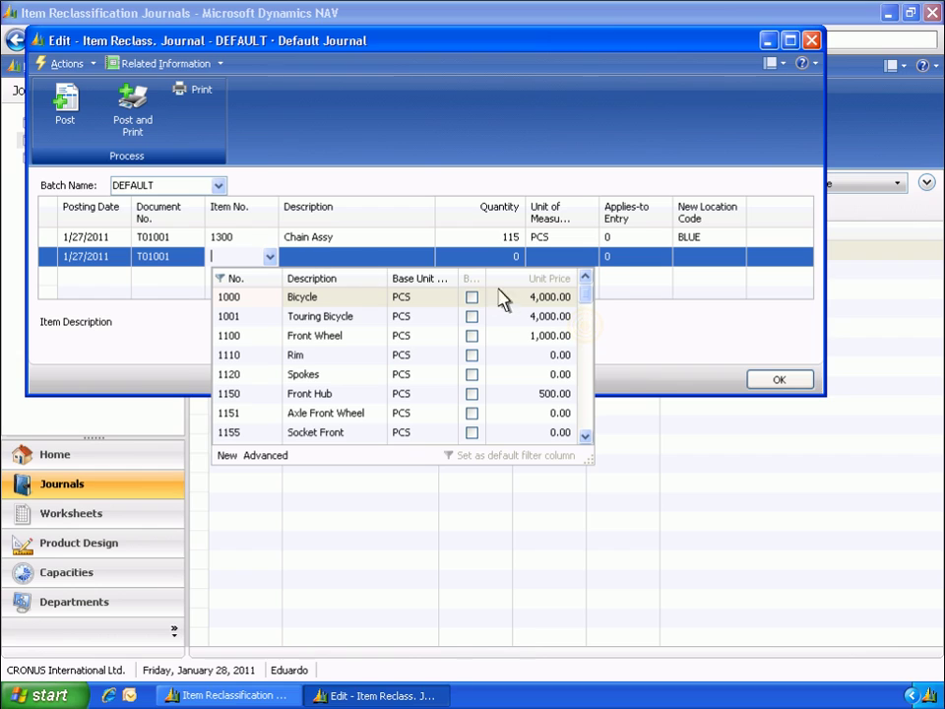
left_click(588, 335)
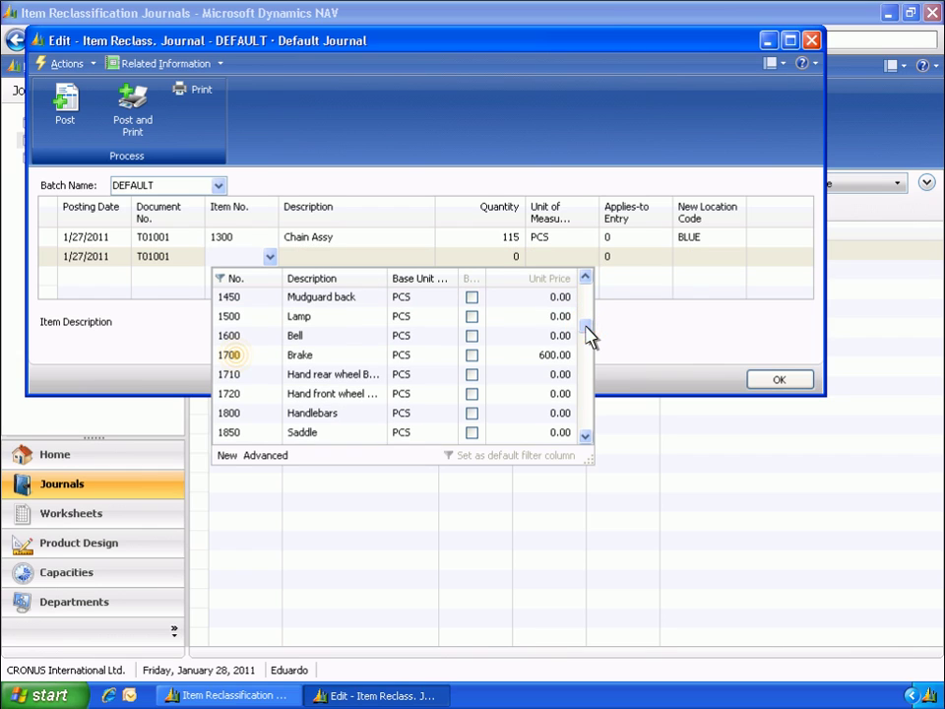
left_click(239, 361)
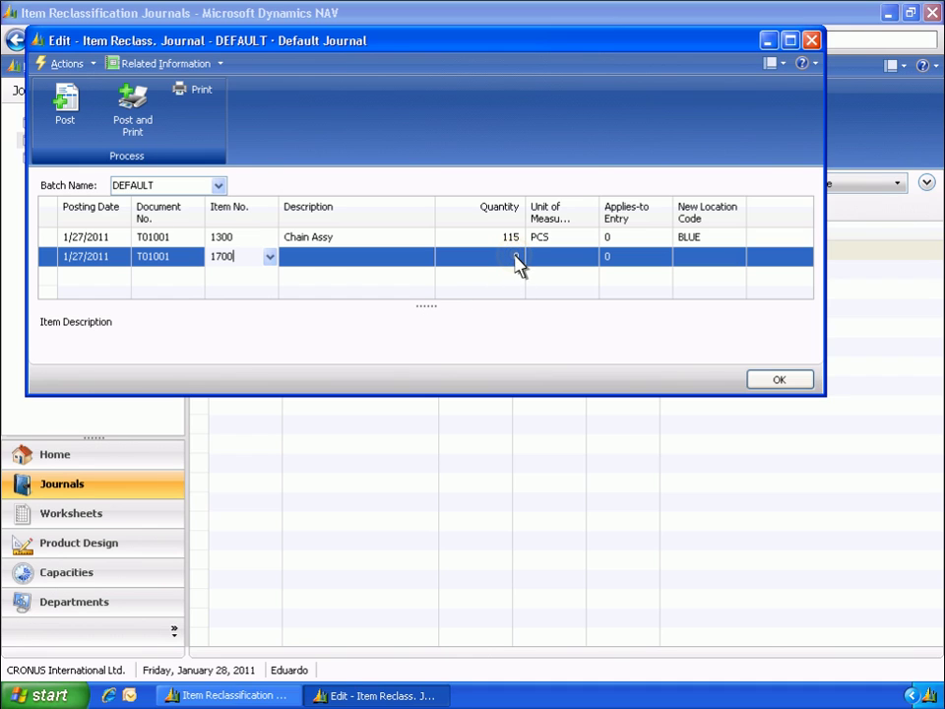
left_click(517, 258)
left_click(474, 368)
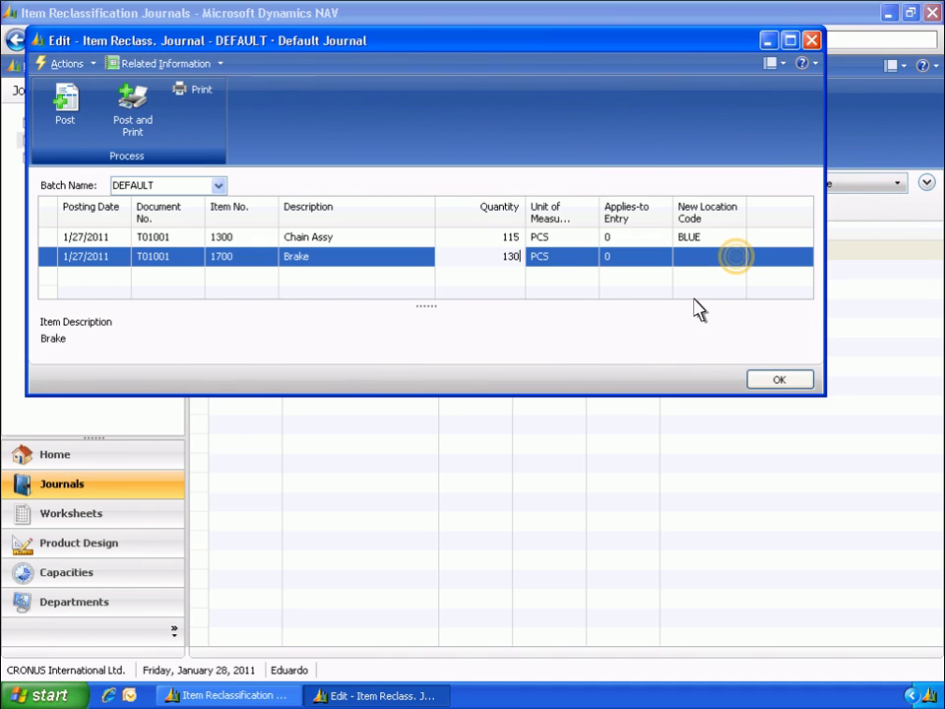
left_click(737, 258)
left_click(737, 257)
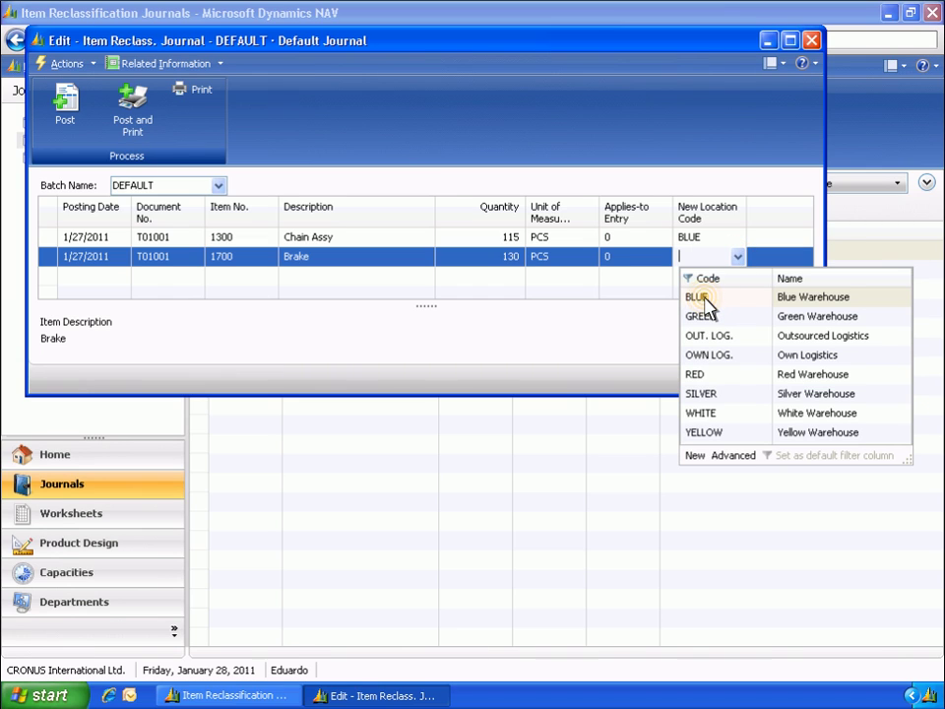
left_click(704, 297)
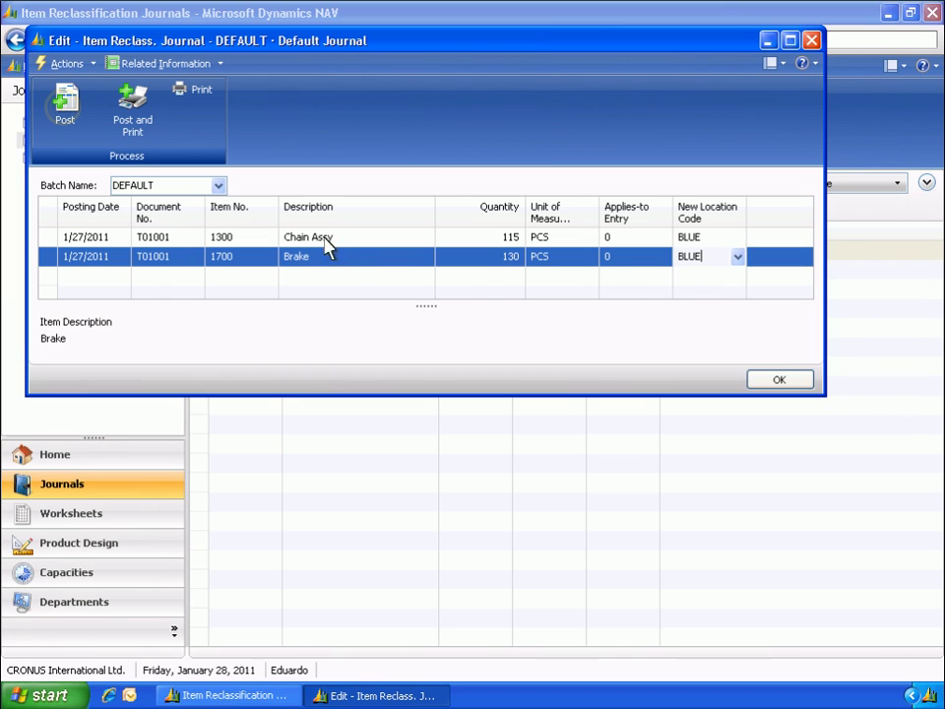
Post the Chain Assy and Brake reclassification lines and close the reclassification journal.
left_click(65, 113)
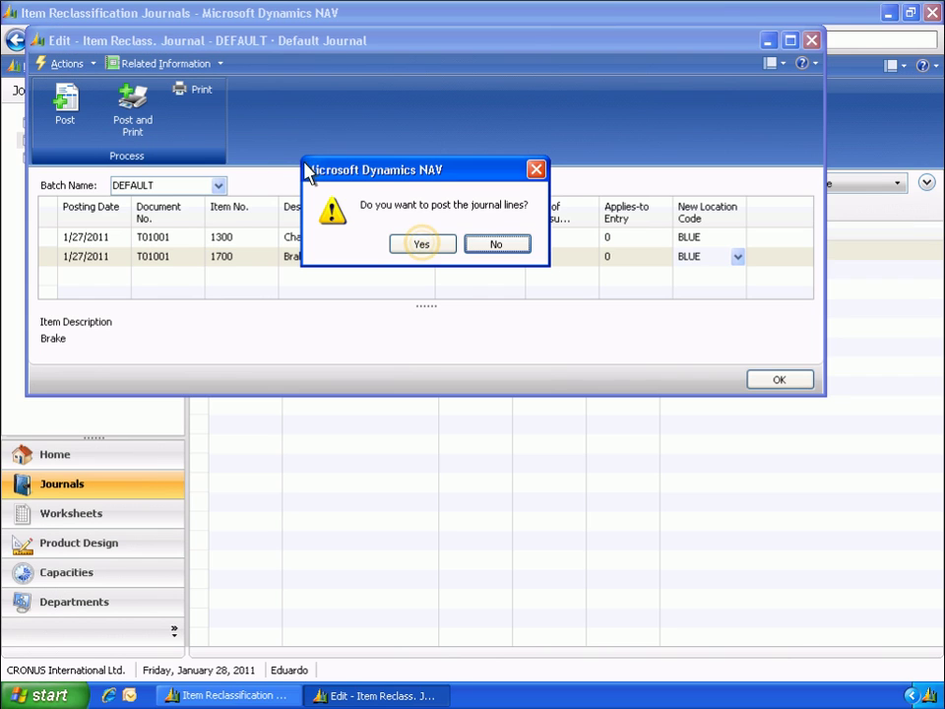
left_click(423, 246)
left_click(506, 245)
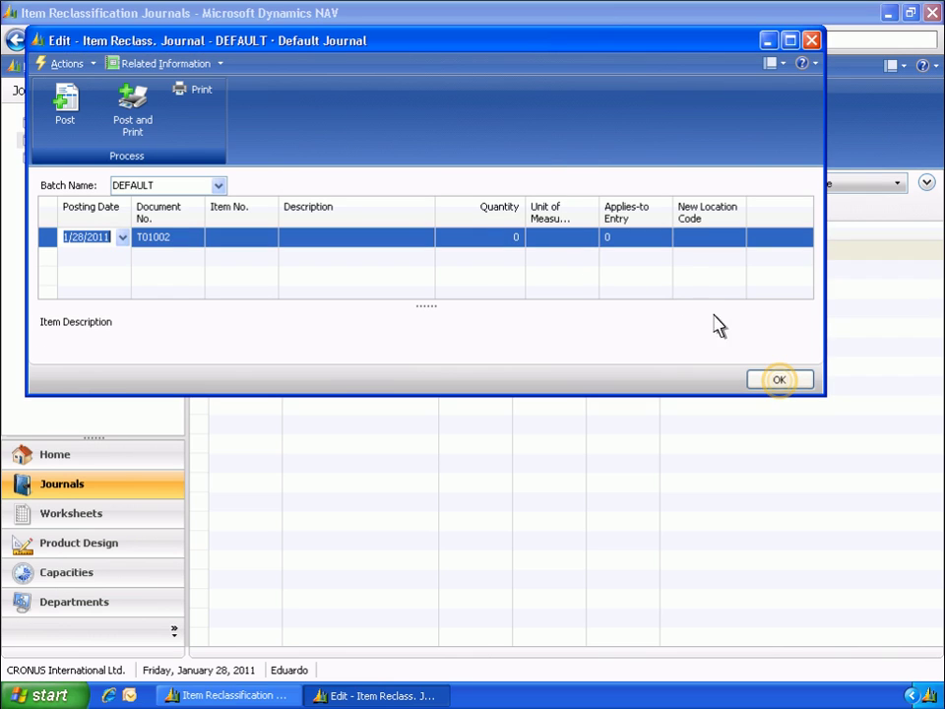
left_click(779, 380)
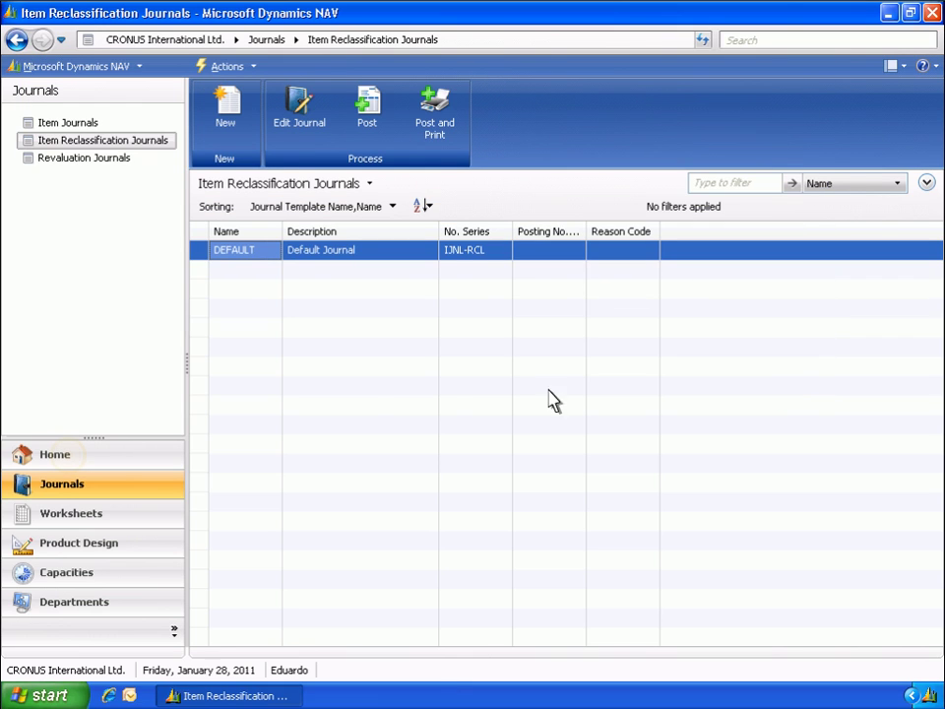
Create a warehouse pick from the released production order for 115 bicycles using the default options, and close the order.
left_click(69, 458)
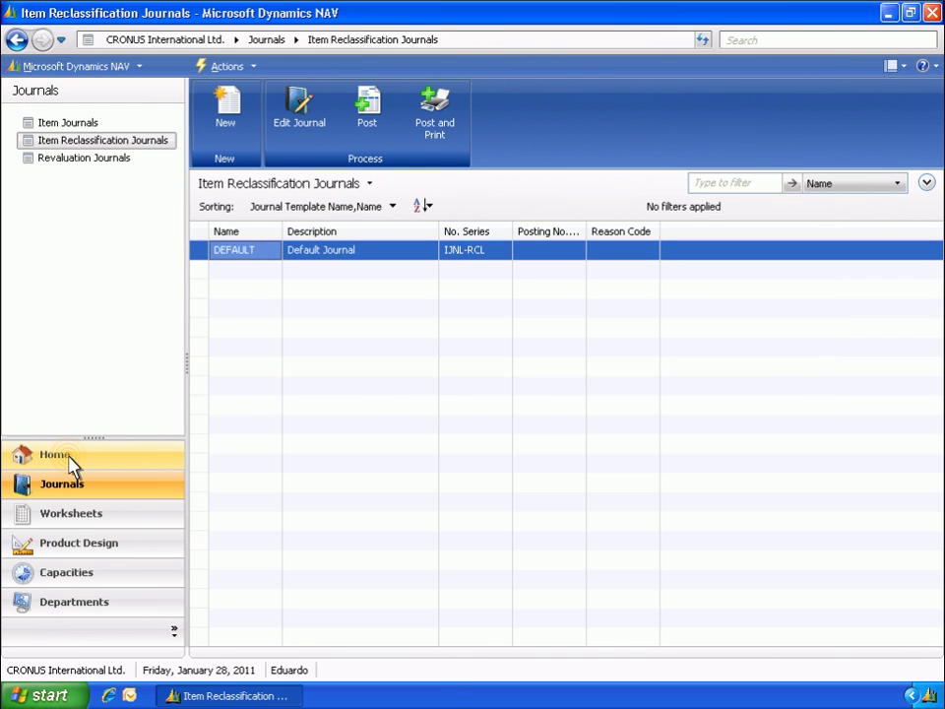
left_click(61, 215)
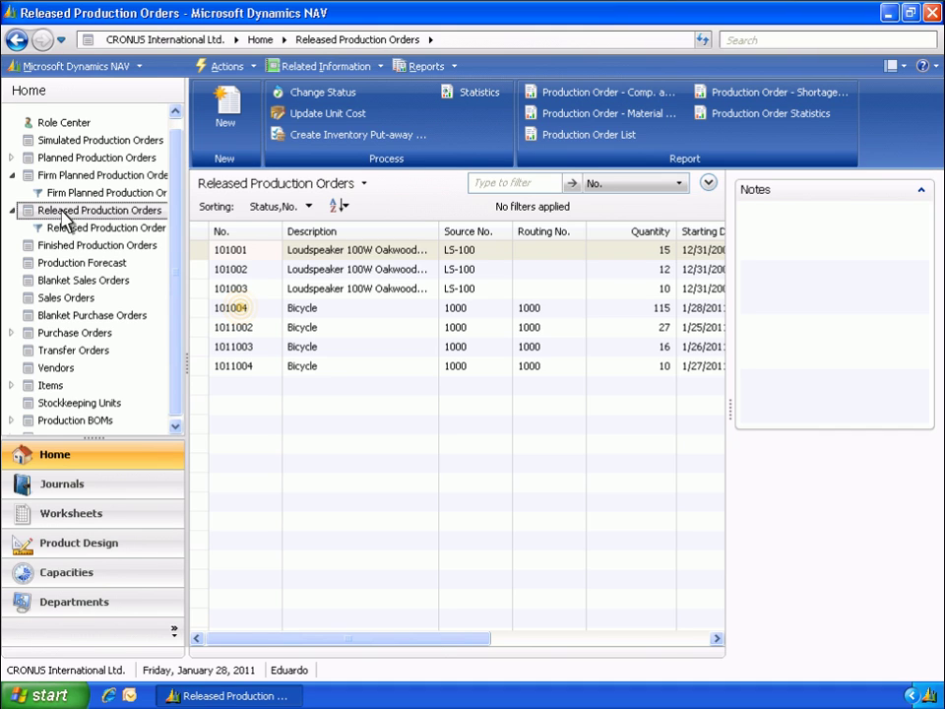
double_click(240, 308)
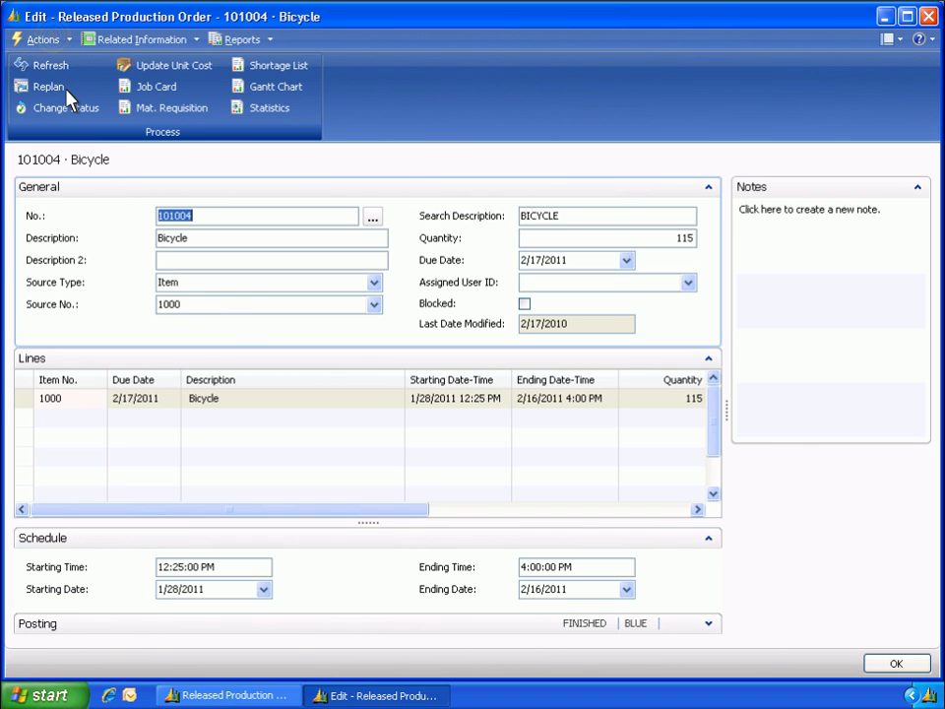
left_click(54, 39)
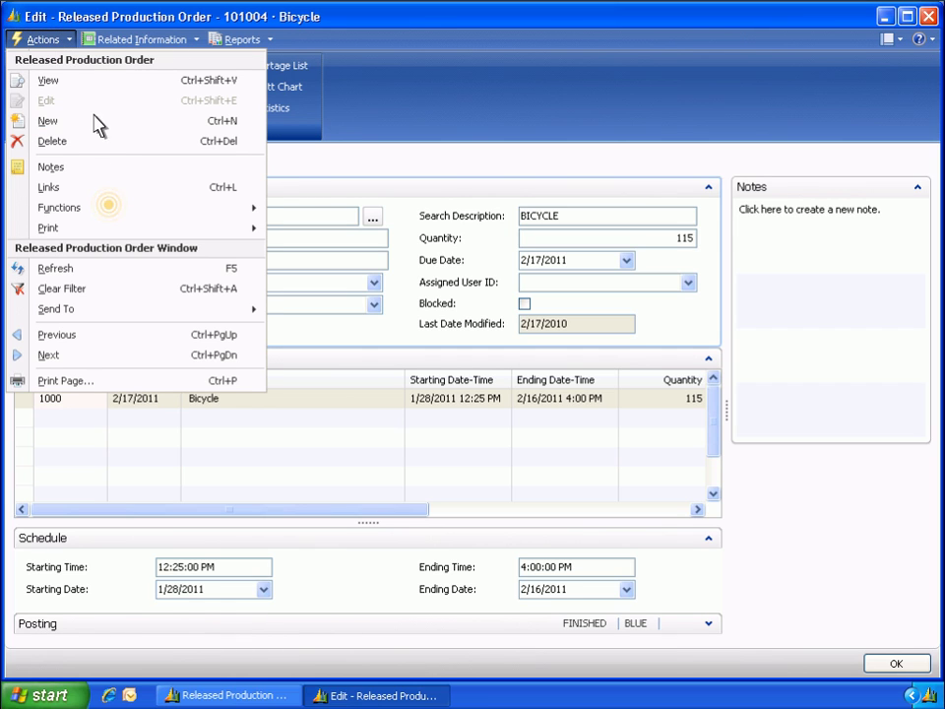
mouse_move(112, 213)
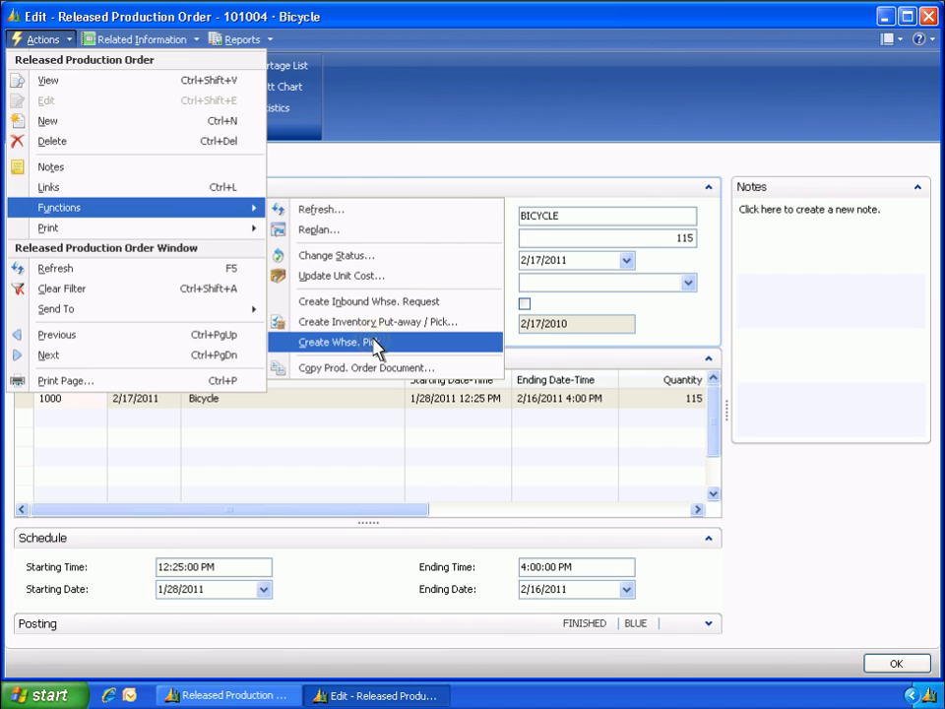
left_click(376, 344)
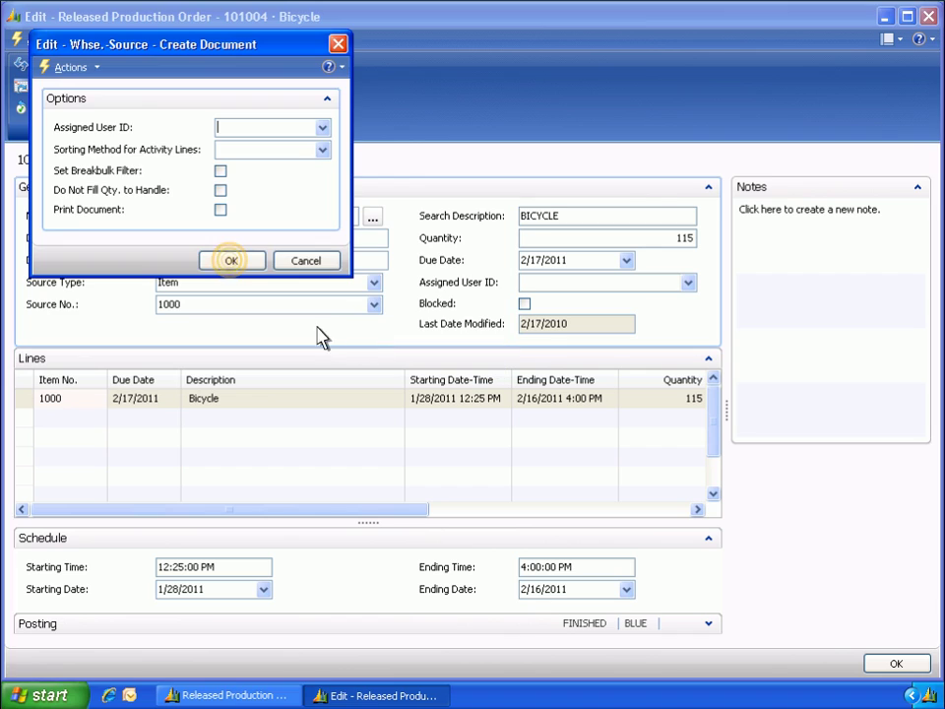
left_click(231, 262)
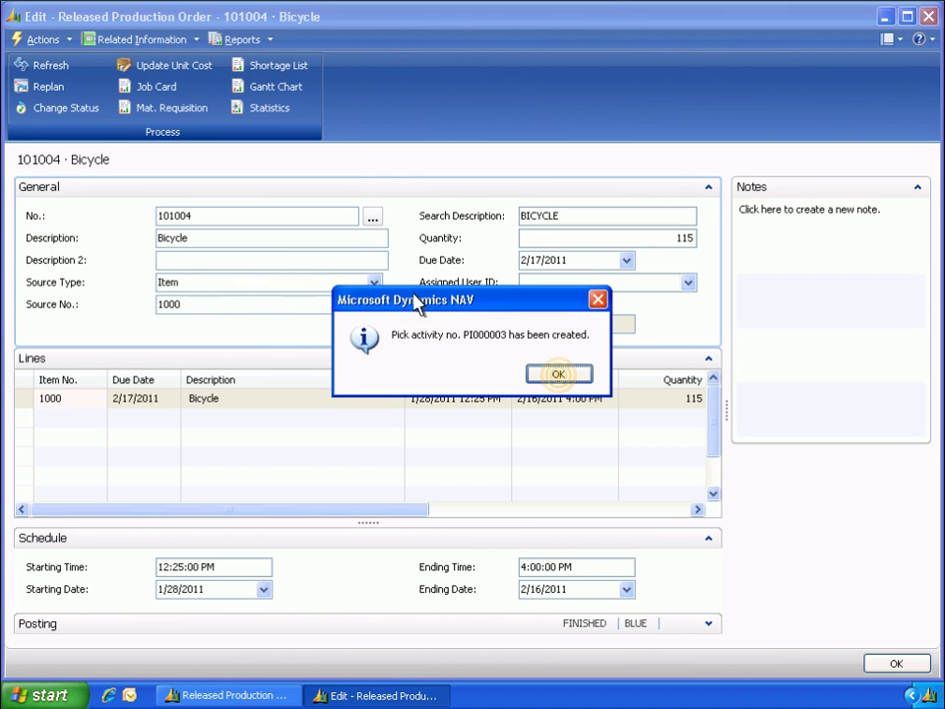
left_click(558, 375)
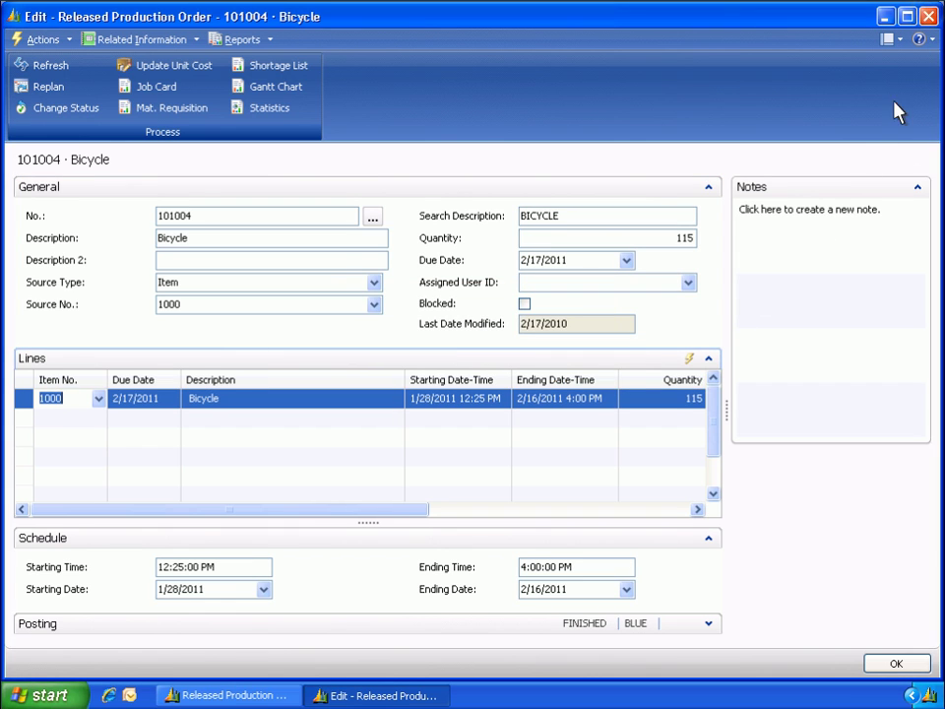
left_click(929, 17)
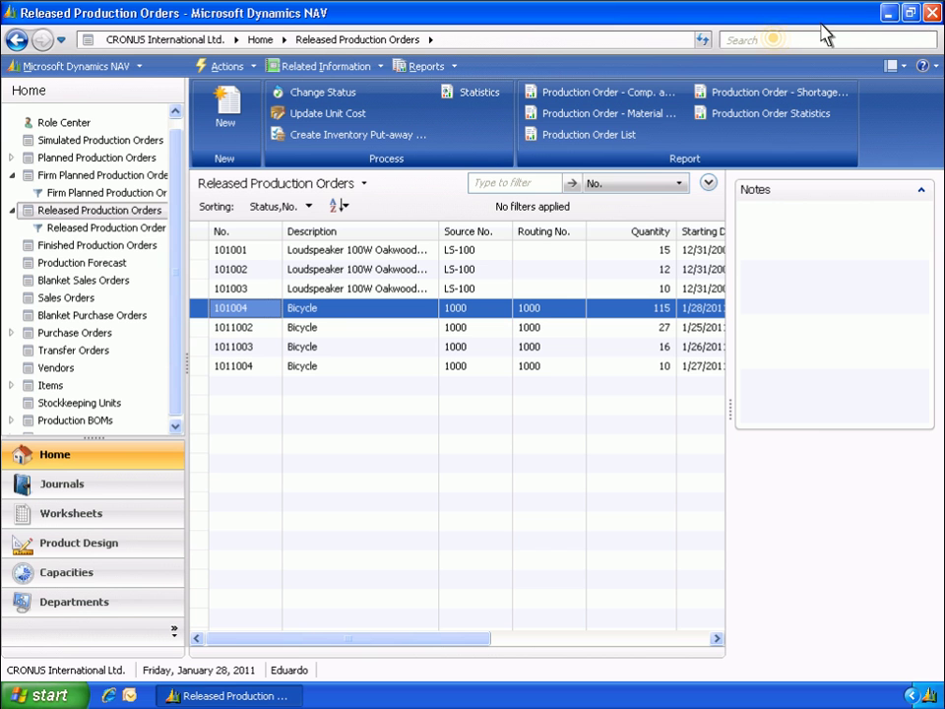
Find the warehouse Picks list, open the pick for location BLUE and register it.
left_click(777, 43)
type("Picks")
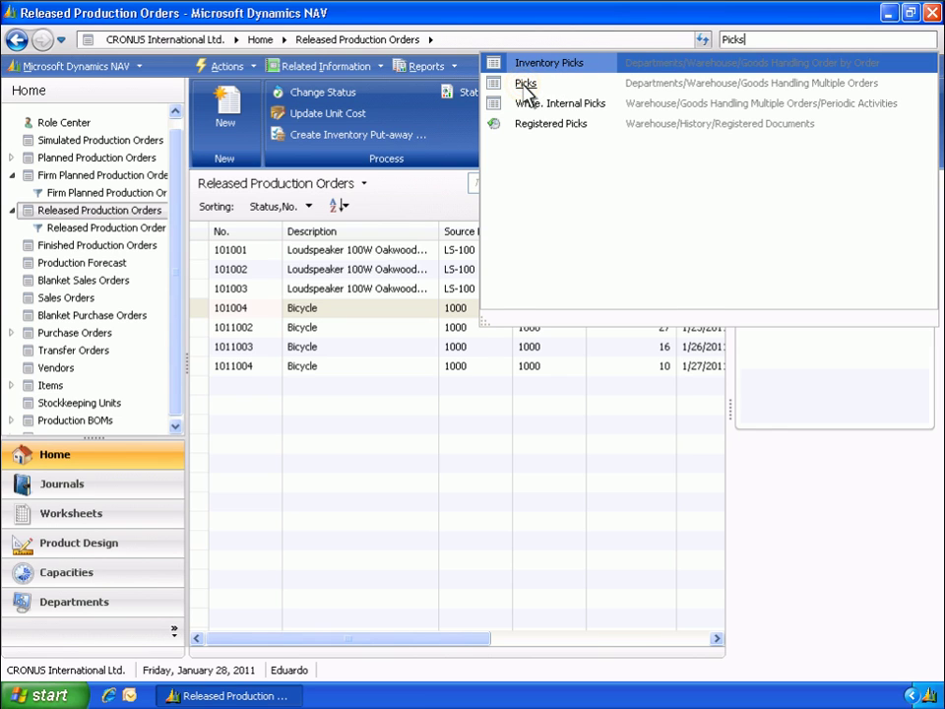
left_click(525, 84)
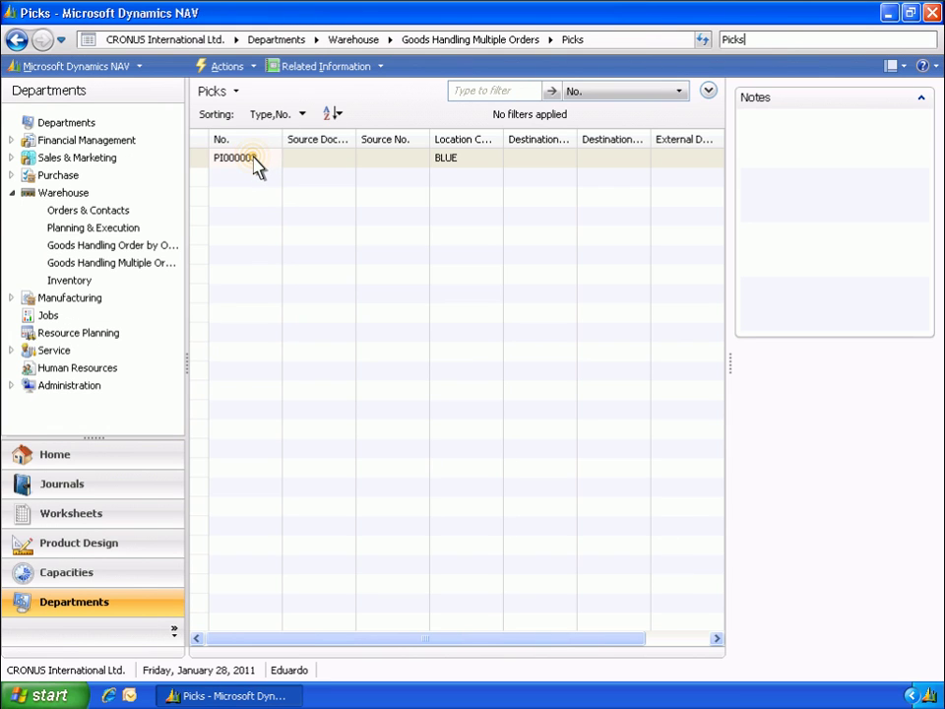
double_click(246, 159)
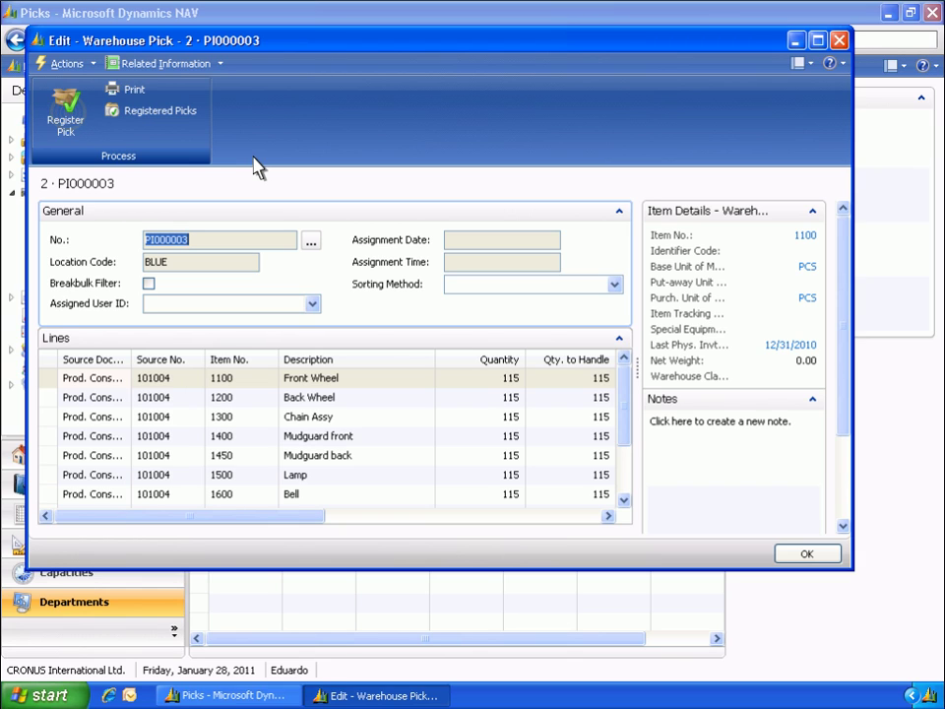
left_click(65, 115)
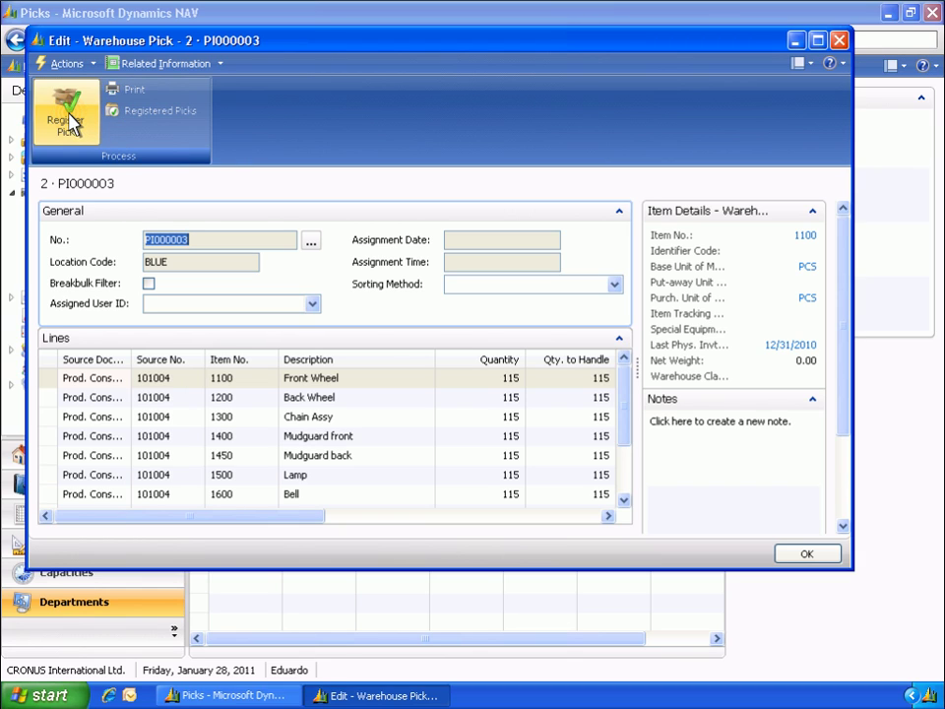